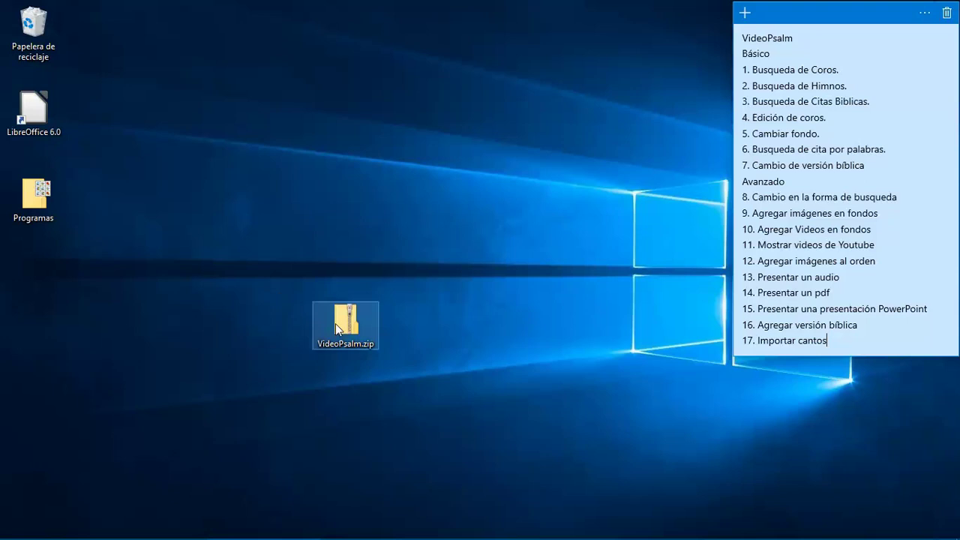
# Extract VideoPsalm.zip directly to the destination folder D:\USUARIO\Desktop\.
pyautogui.click(337, 325)
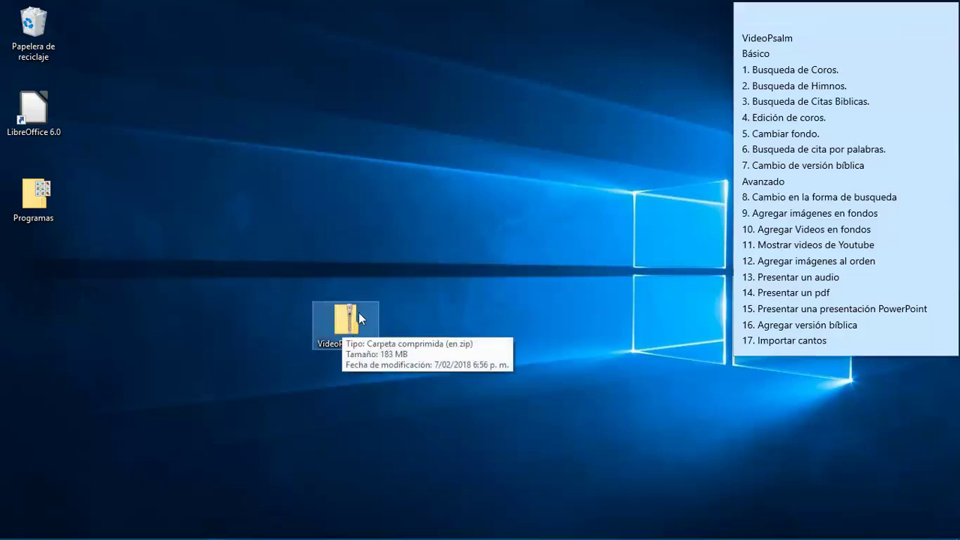
pyautogui.rightClick(338, 318)
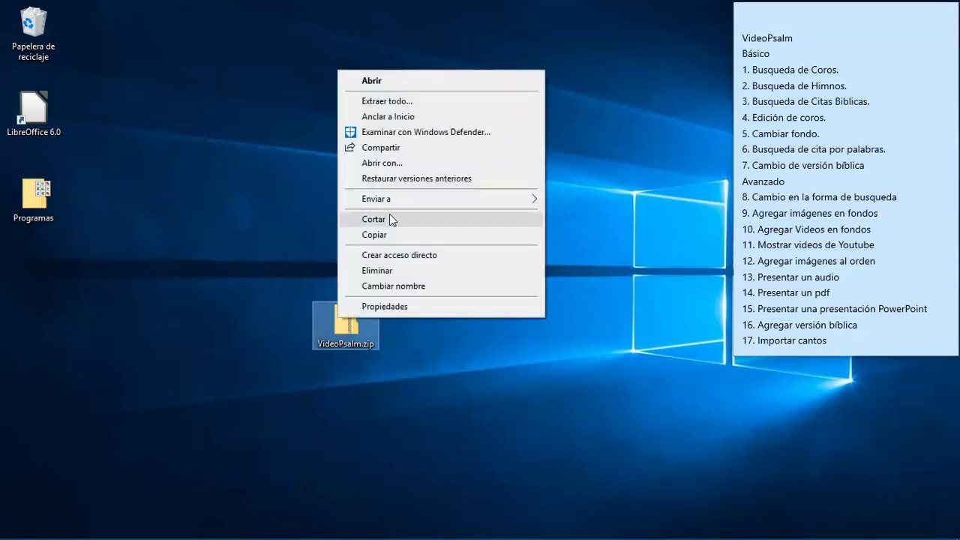
pyautogui.click(409, 102)
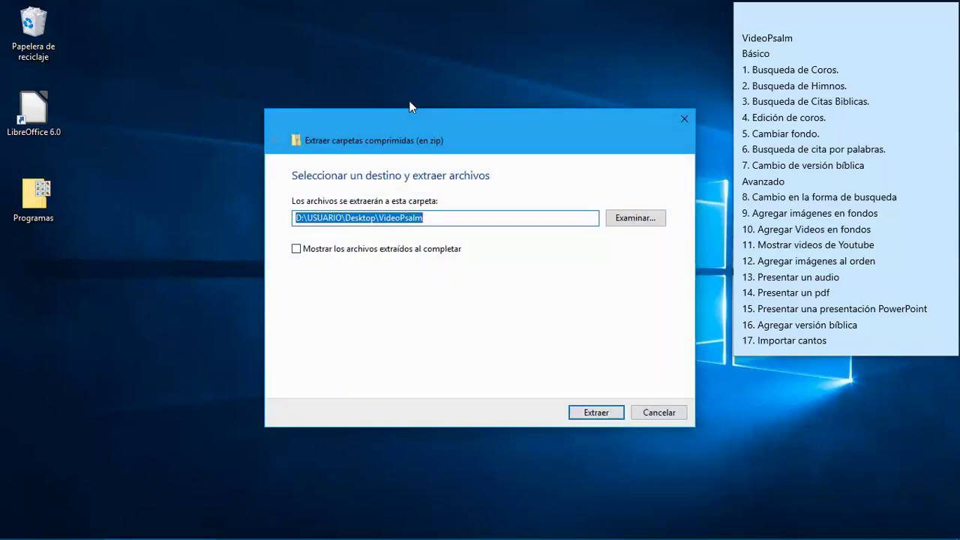
pyautogui.click(428, 217)
pyautogui.press('BackSpace')
pyautogui.press('BackSpace')
pyautogui.press('BackSpace')
pyautogui.press('BackSpace')
pyautogui.press('BackSpace')
pyautogui.press('BackSpace')
pyautogui.press('BackSpace')
pyautogui.press('BackSpace')
pyautogui.press('BackSpace')
pyautogui.press('BackSpace')
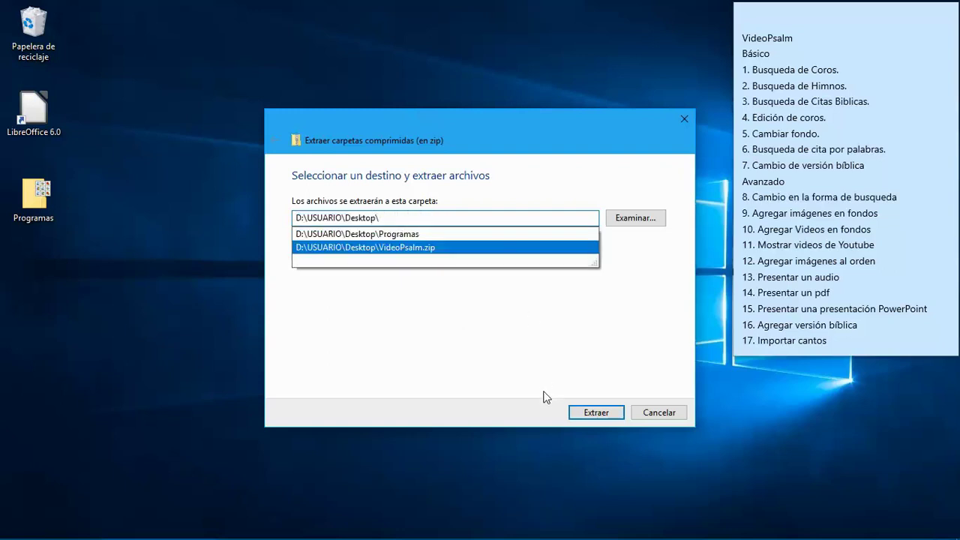
pyautogui.click(499, 384)
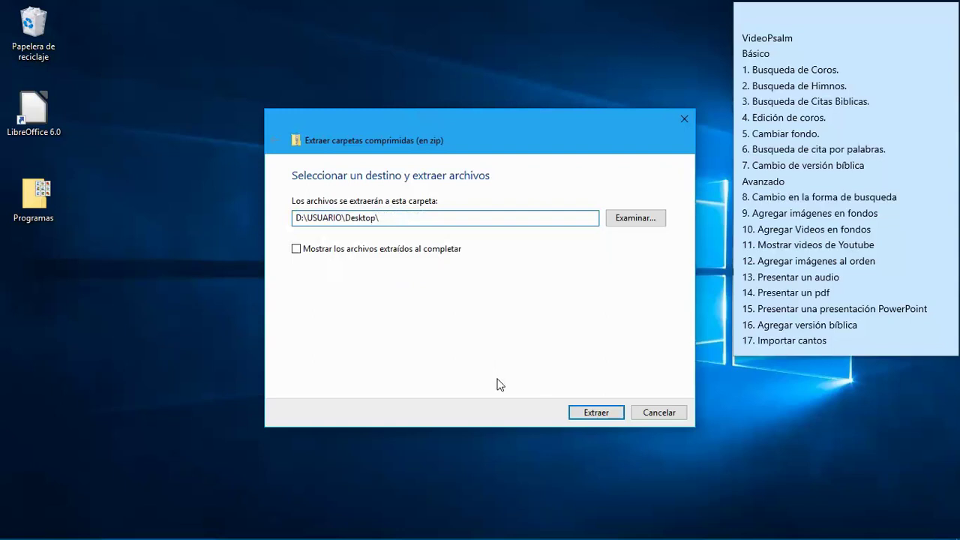
pyautogui.click(579, 412)
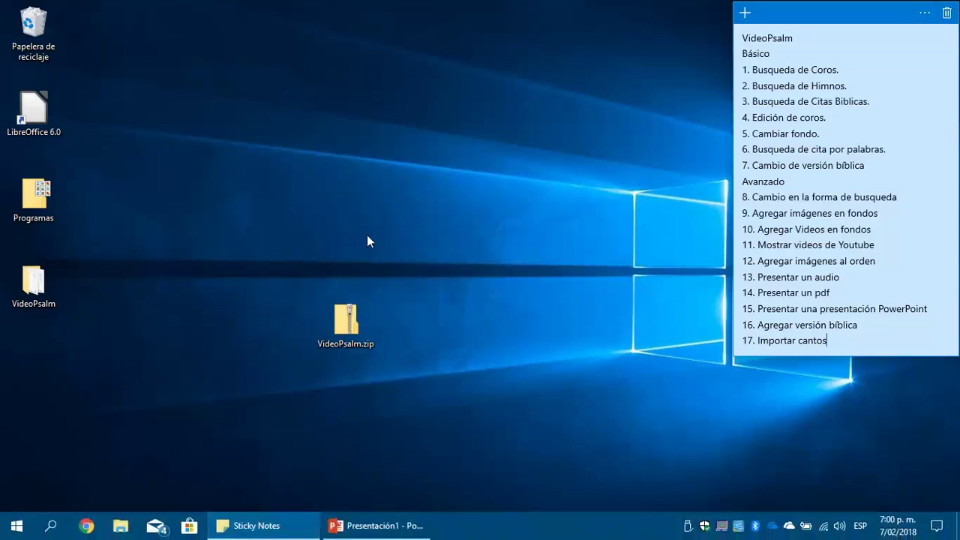
# Launch VideoPsalm.exe from the extracted VideoPsalm folder, minimize the folder window and turn off the program's edit mode.
pyautogui.doubleClick(34, 280)
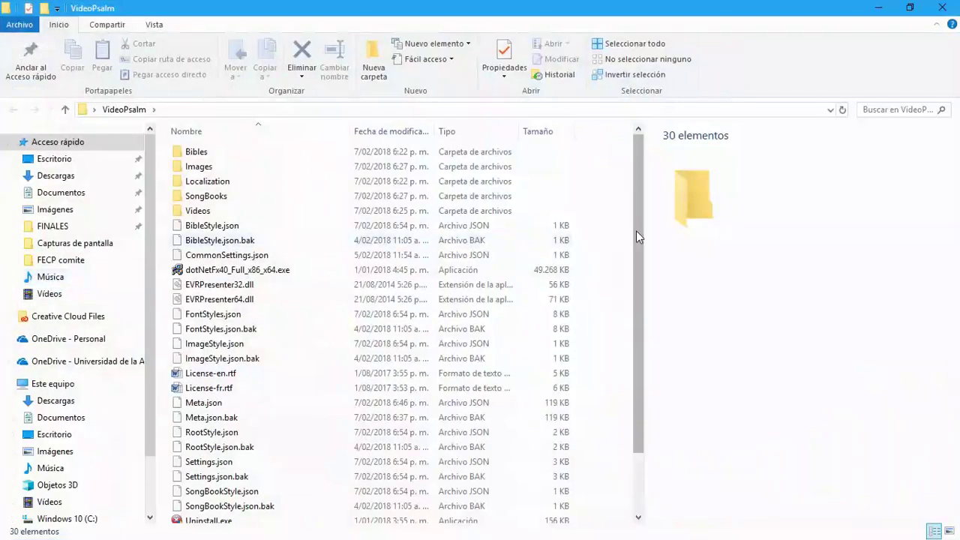
pyautogui.scroll(-2, 637, 238)
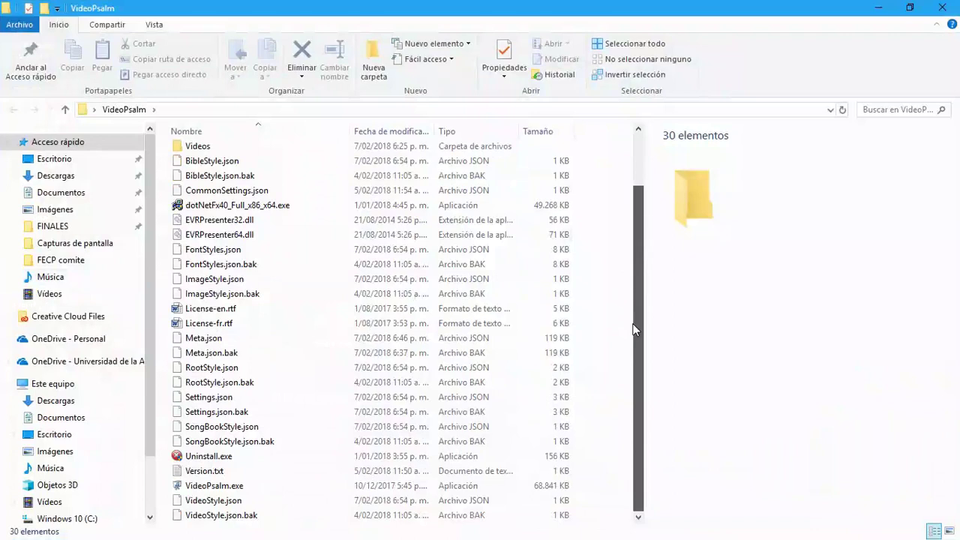
pyautogui.click(209, 487)
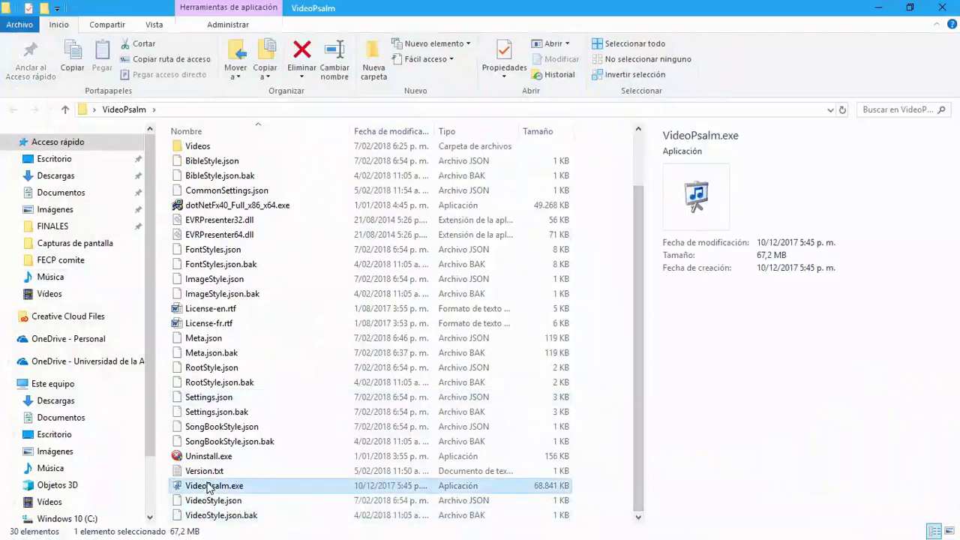
pyautogui.doubleClick(245, 490)
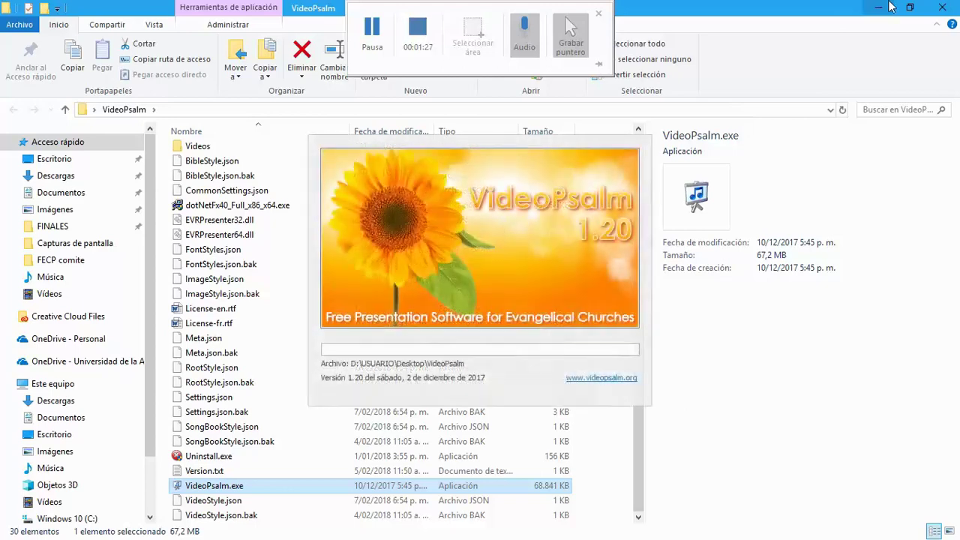
pyautogui.click(879, 7)
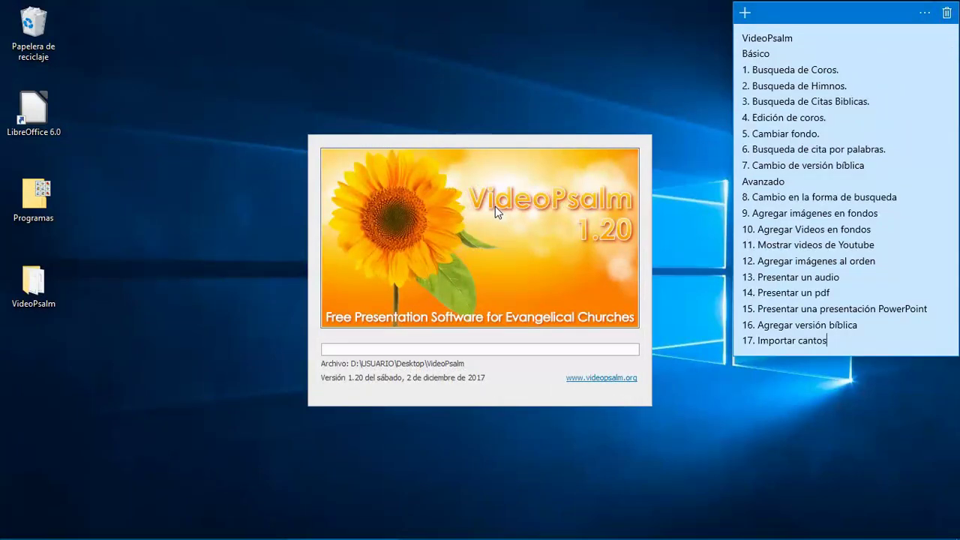
pyautogui.moveTo(379, 6)
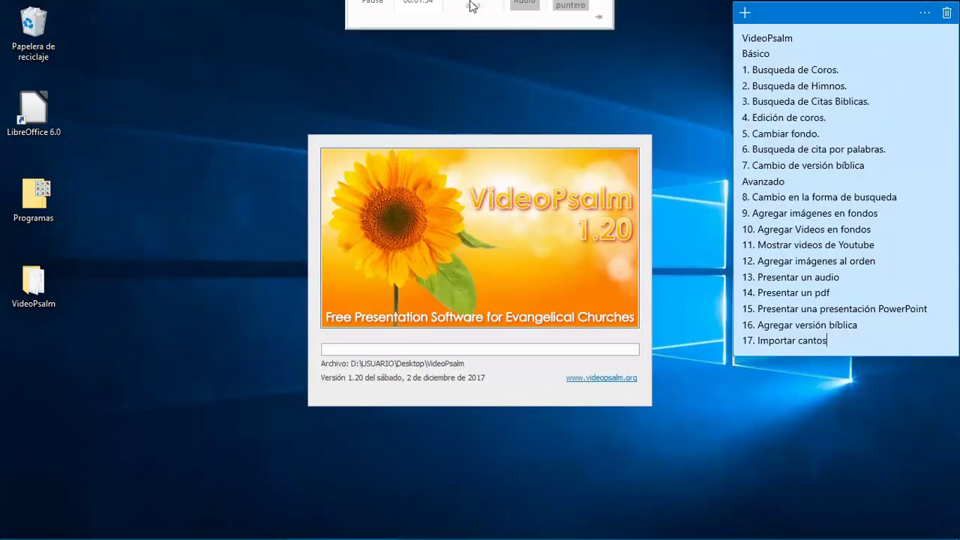
pyautogui.click(379, 37)
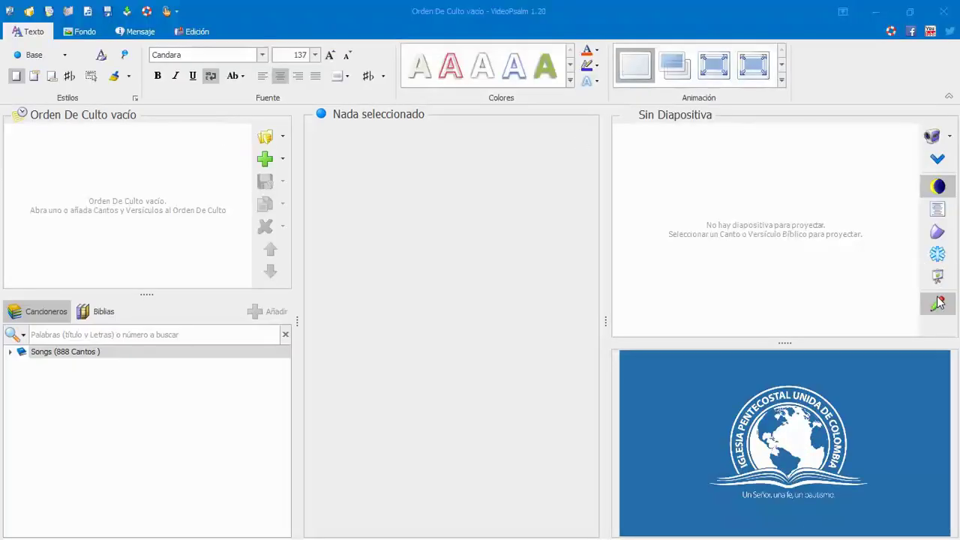
pyautogui.click(939, 302)
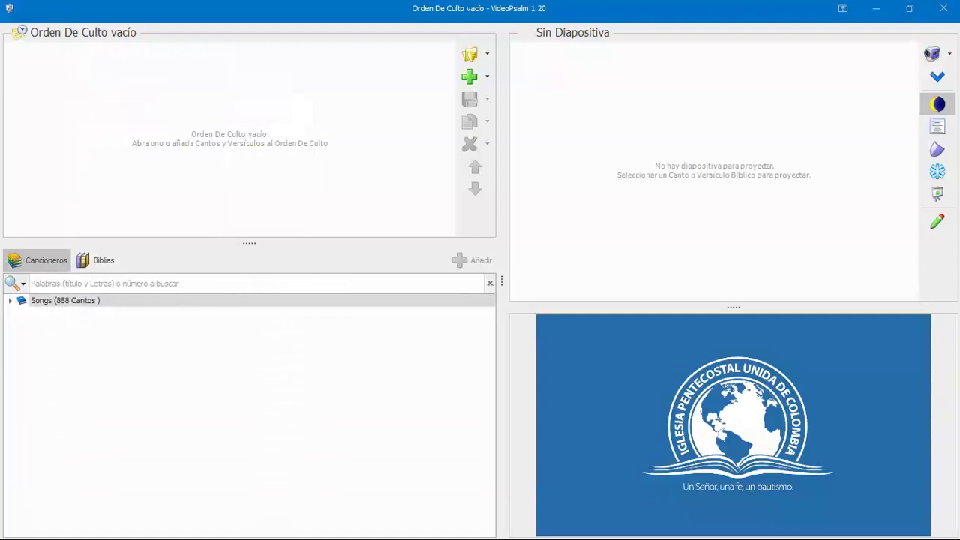
# Switch to Sticky Notes to show the list of VideoPsalm tutorial topics.
pyautogui.press('super')
pyautogui.moveTo(405, 528)
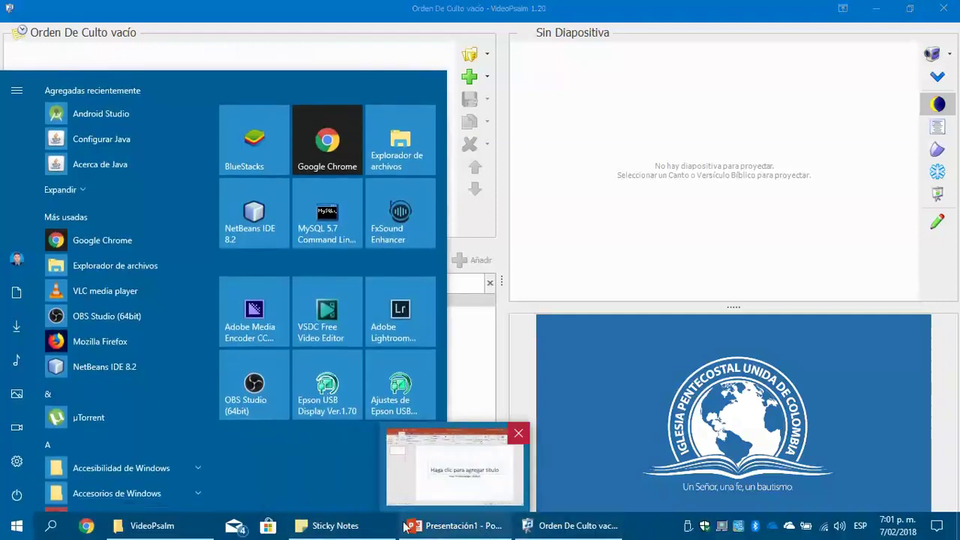
pyautogui.click(368, 527)
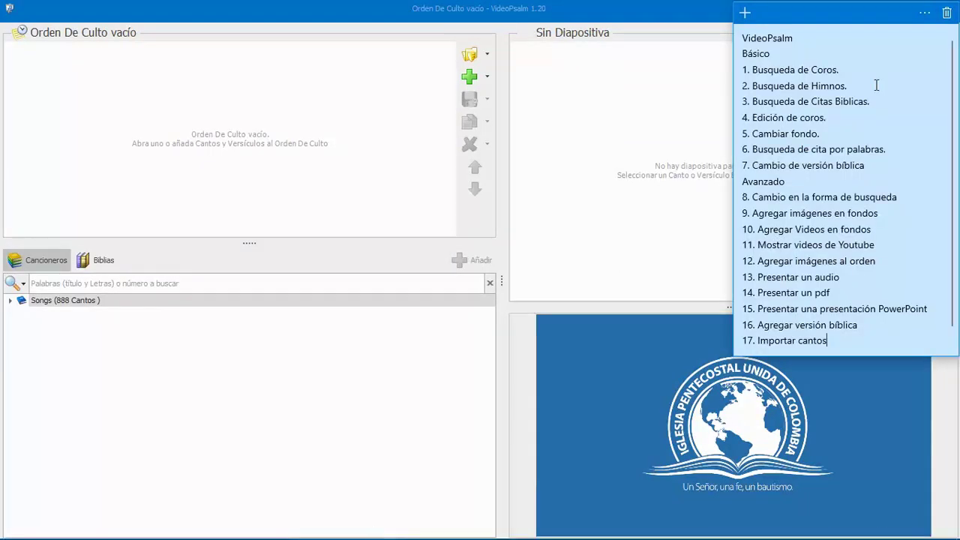
pyautogui.click(877, 166)
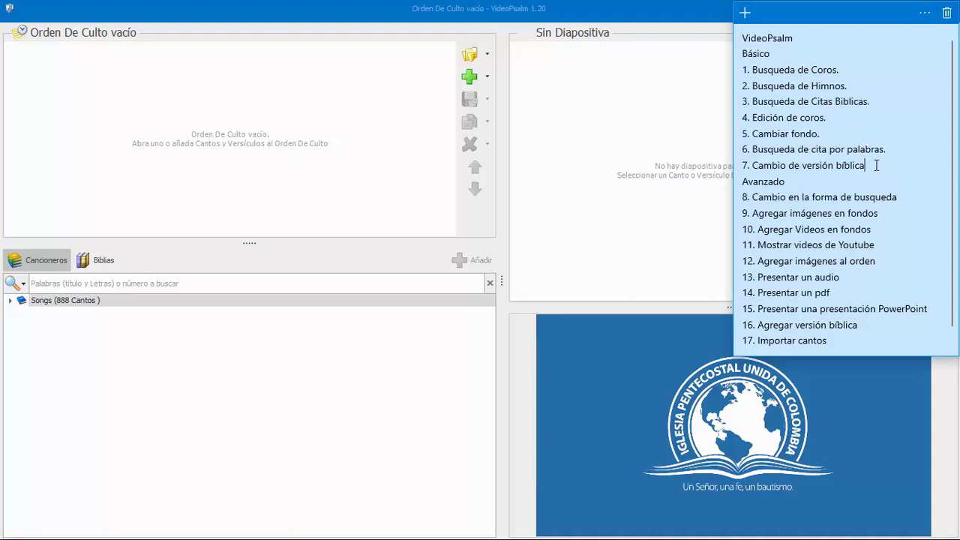
pyautogui.press('Return')
pyautogui.press('Return')
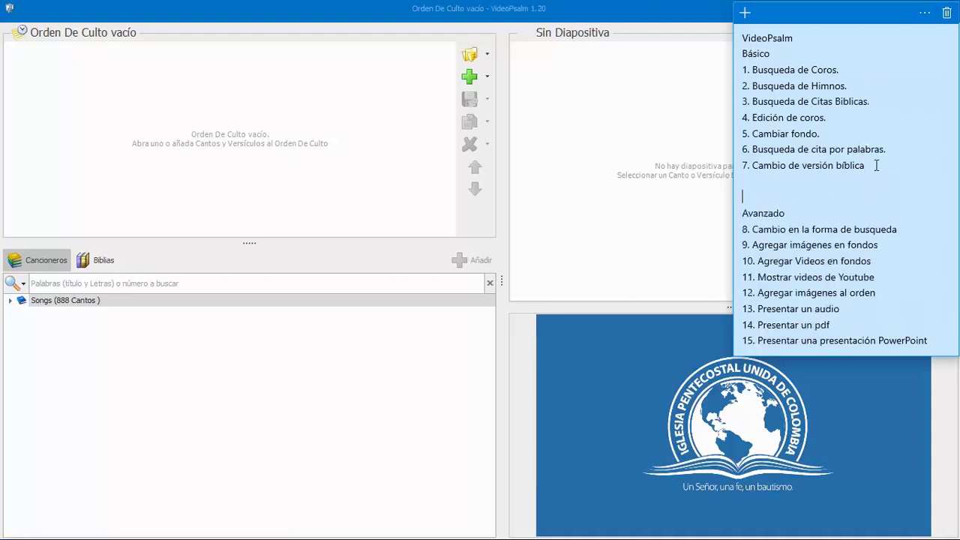
pyautogui.press('BackSpace')
pyautogui.press('BackSpace')
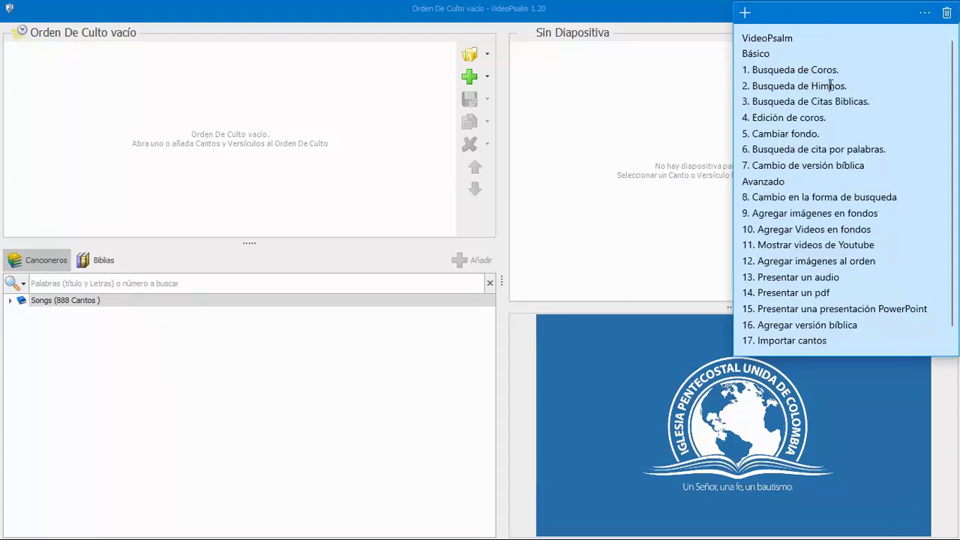
# Review the Básico topics in the note, such as background changes and quote search by words, and return to VideoPsalm.
pyautogui.click(766, 134)
pyautogui.click(775, 150)
pyautogui.moveTo(574, 18)
pyautogui.click(237, 6)
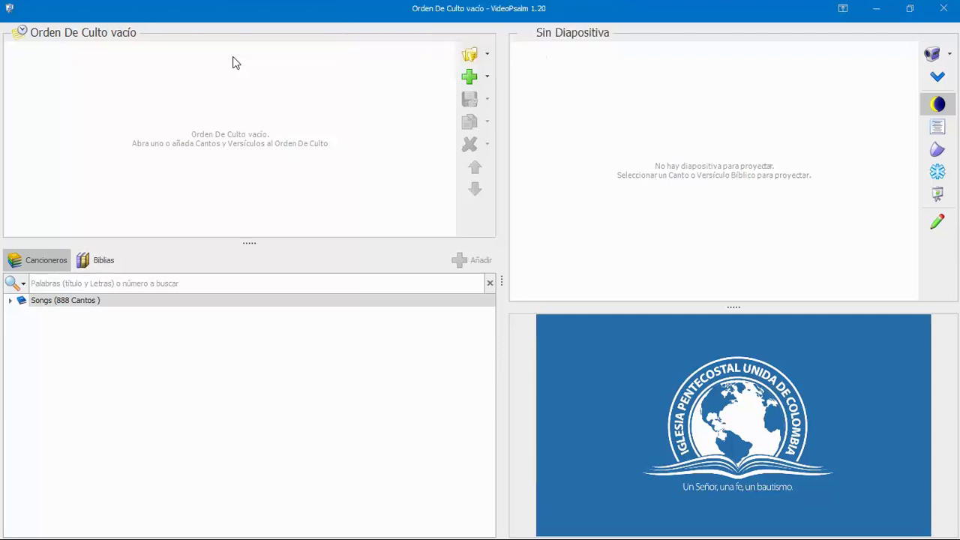
# Search the songbooks for "Tres" and open the song TRES COSAS QUIERO YO.
pyautogui.click(138, 285)
pyautogui.write('Tre')
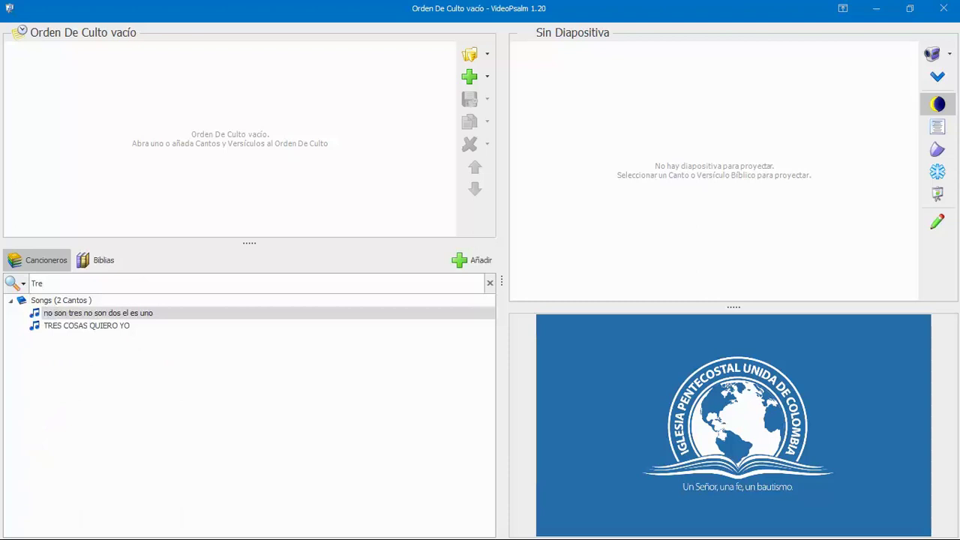
pyautogui.write('s')
pyautogui.click(98, 330)
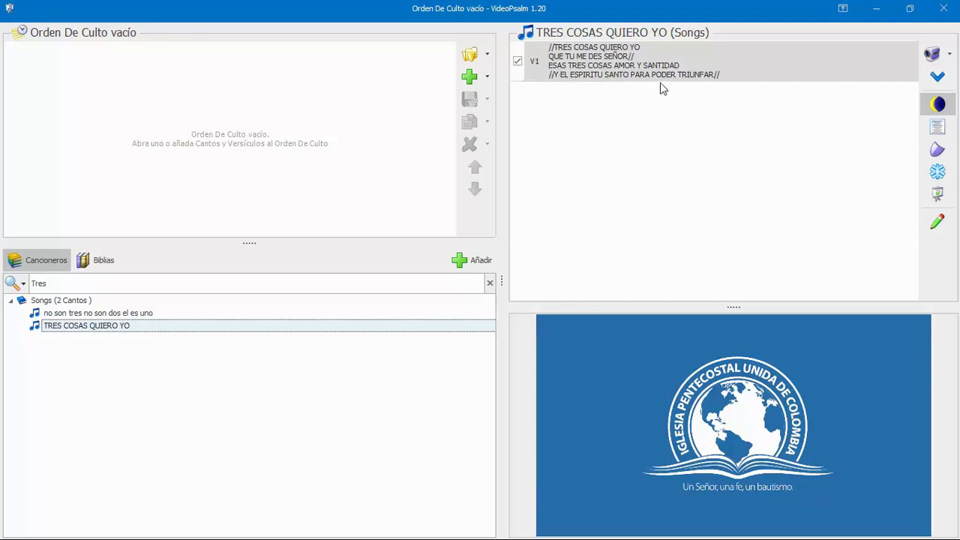
# Replace the song search with the lyric phrase "El espiritu santo para poder triun" and select TRES COSAS QUIERO YO.
pyautogui.click(99, 282)
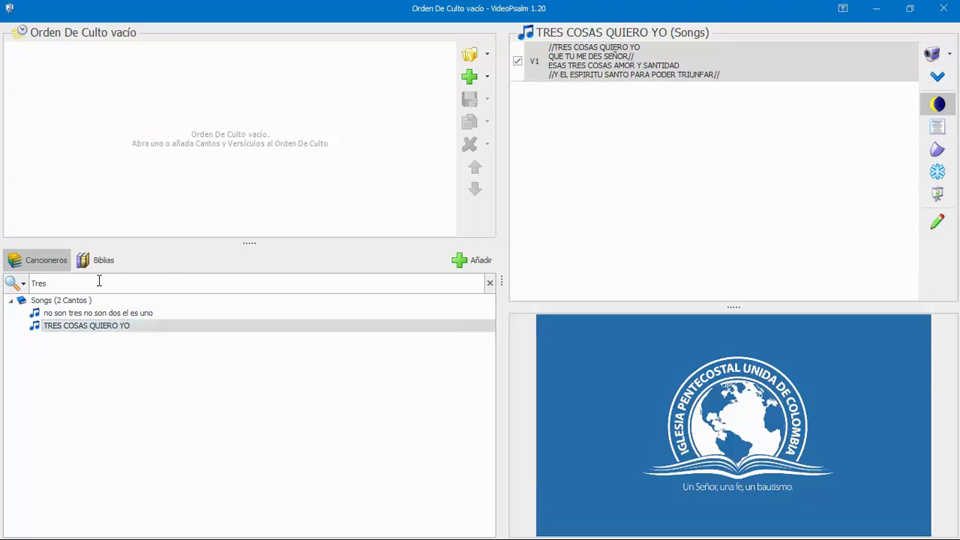
pyautogui.press('BackSpace')
pyautogui.press('BackSpace')
pyautogui.press('BackSpace')
pyautogui.press('BackSpace')
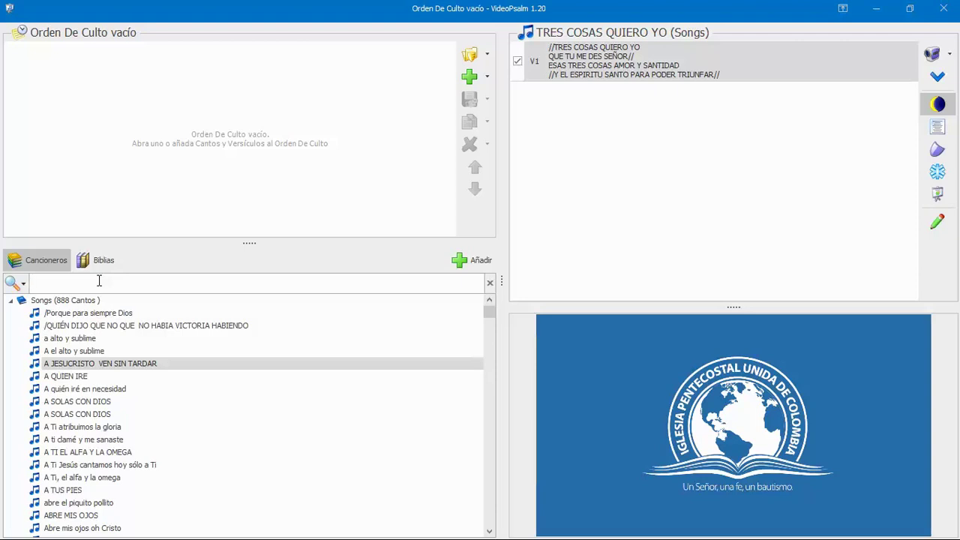
pyautogui.write('El espiritu')
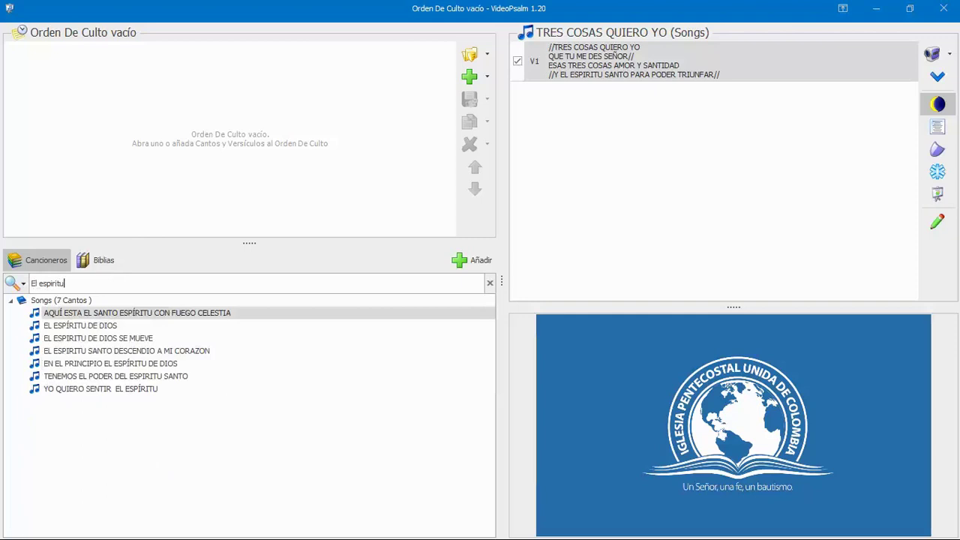
pyautogui.write(' sant')
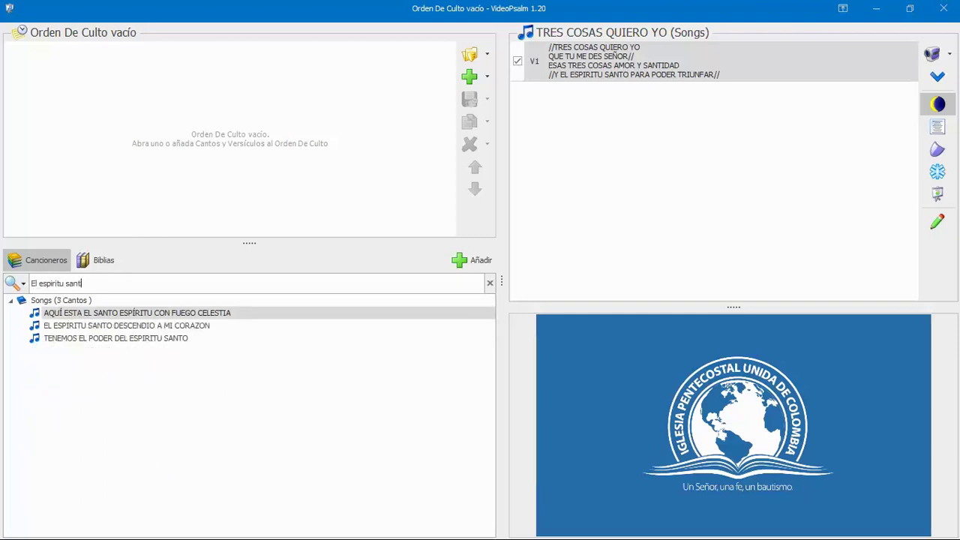
pyautogui.write('o par')
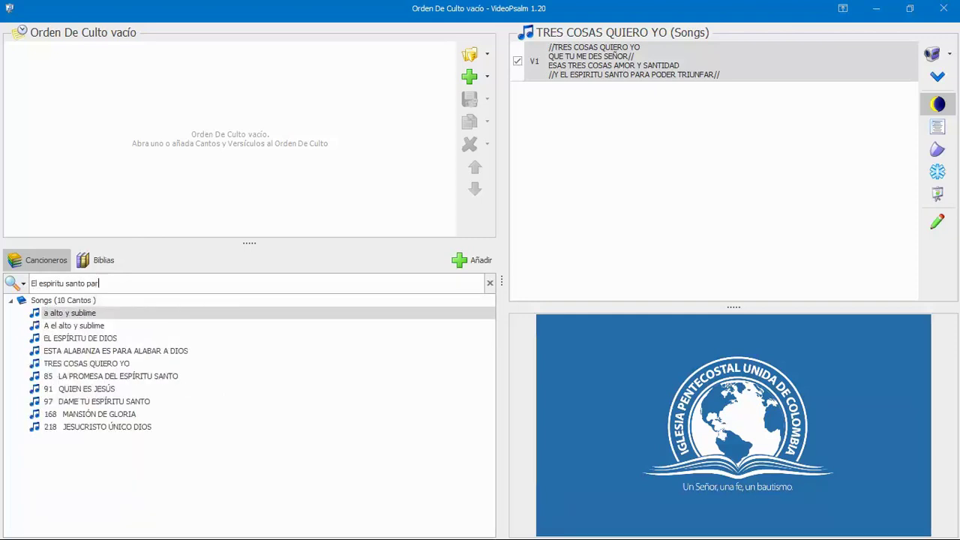
pyautogui.write('a poder ')
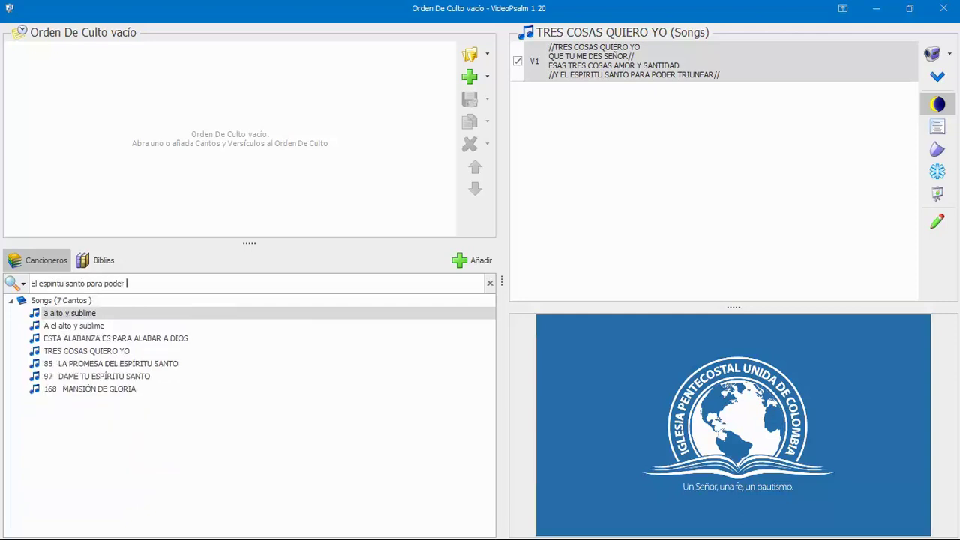
pyautogui.write('triun')
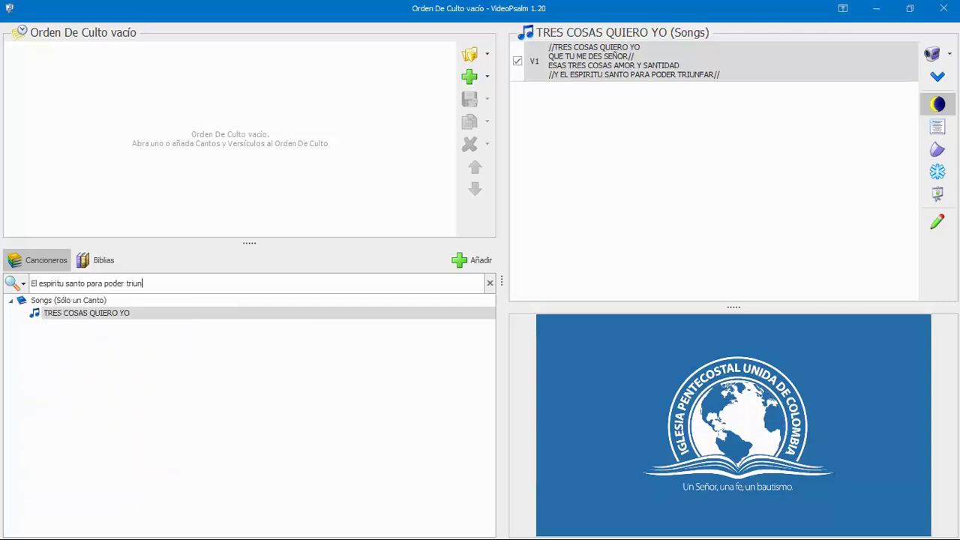
pyautogui.click(106, 314)
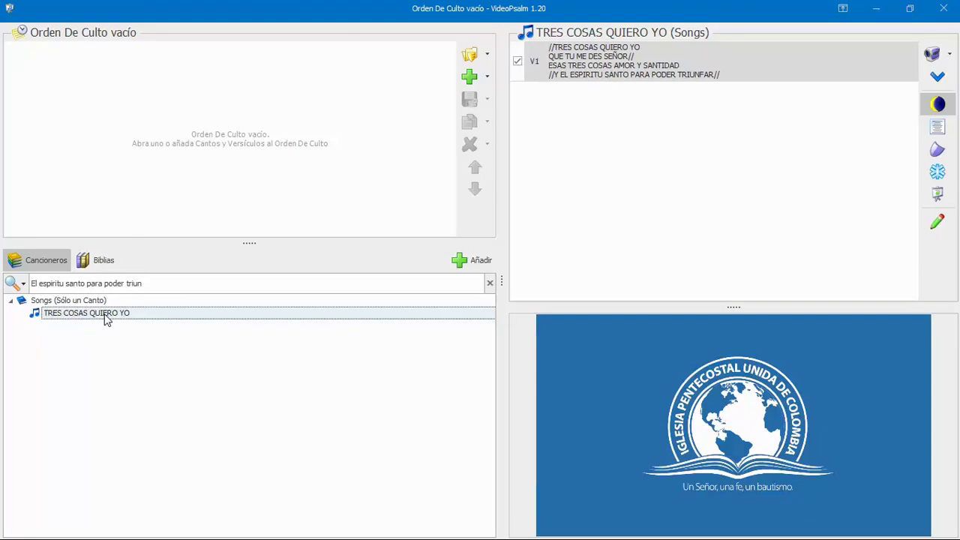
# Project verse V1 of TRES COSAS QUIERO YO, show it full screen and exit the full-screen view.
pyautogui.click(630, 66)
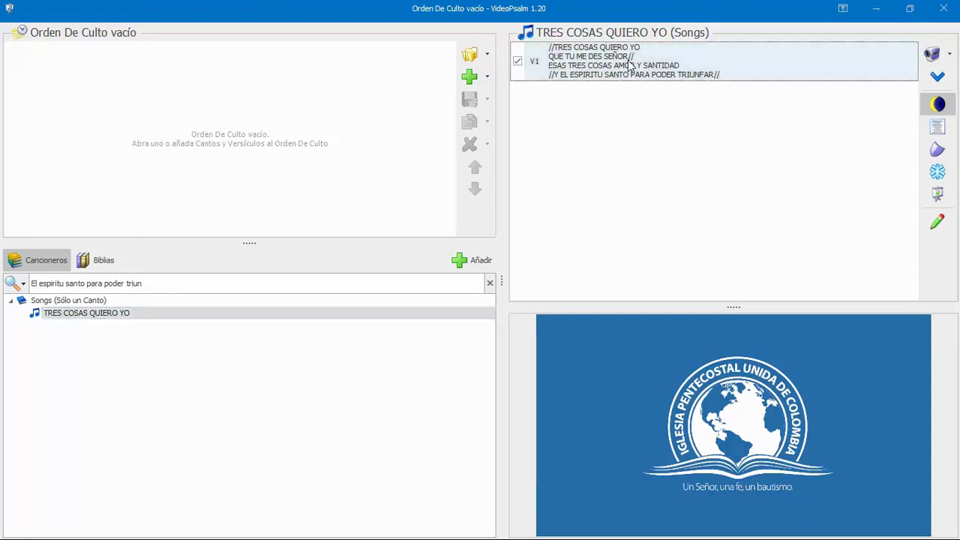
pyautogui.click(630, 66)
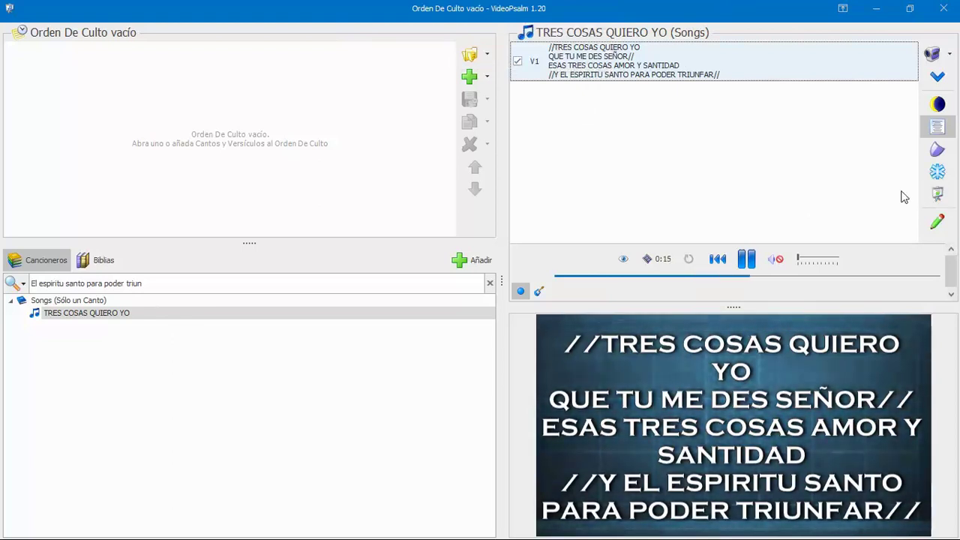
pyautogui.click(937, 194)
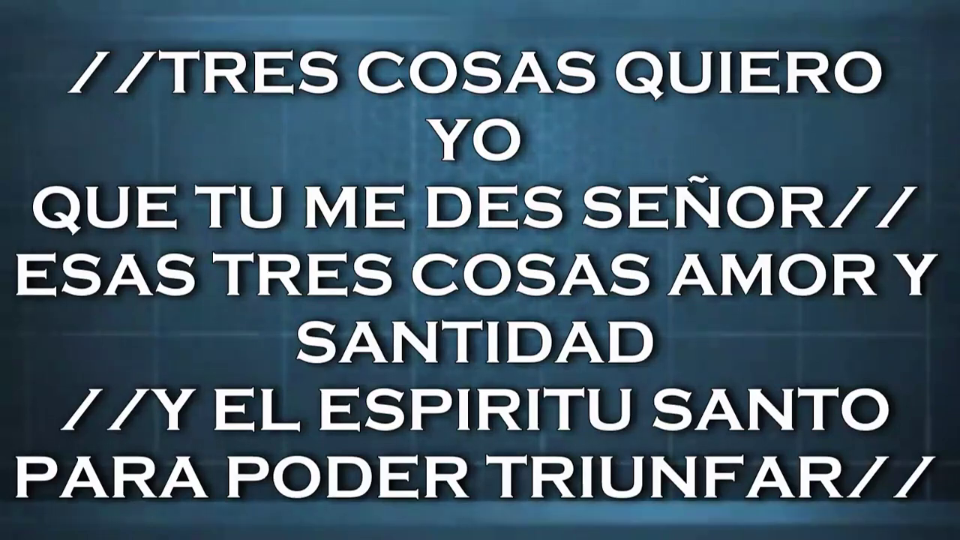
pyautogui.press('Escape')
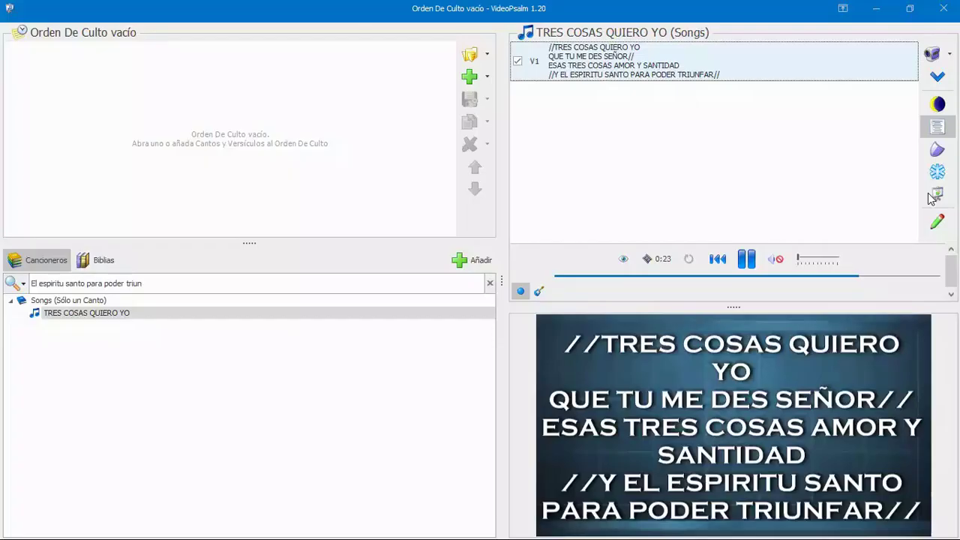
# Replace the lyric search with song number 127 and open ALABANZA CELESTIAL.
pyautogui.click(490, 285)
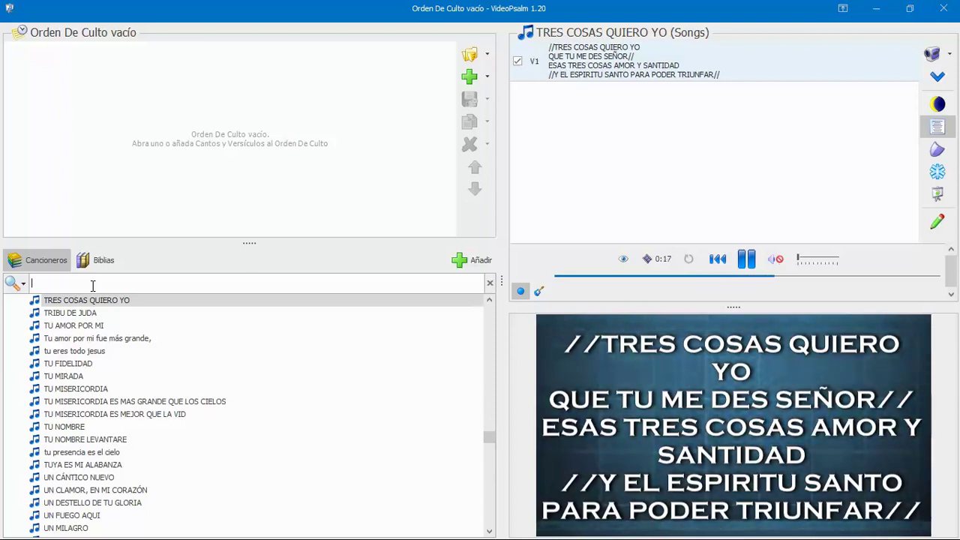
pyautogui.write('127')
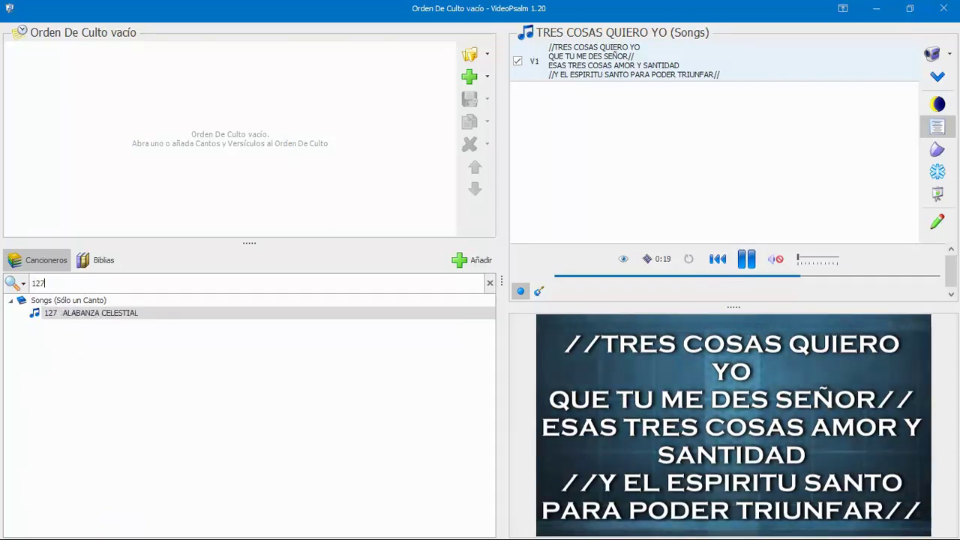
pyautogui.click(121, 321)
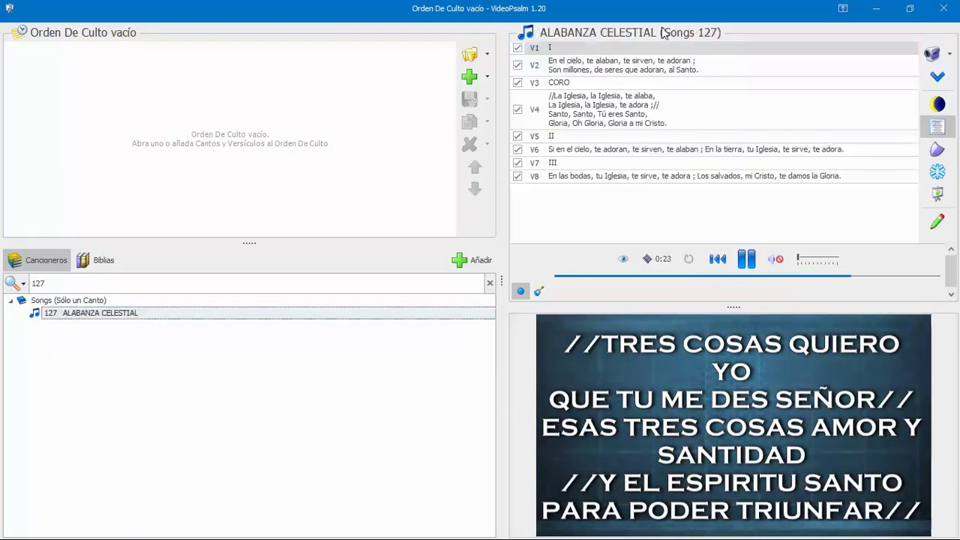
# Project ALABANZA CELESTIAL from verse V2 and advance one verse at a time through V8.
pyautogui.click(621, 73)
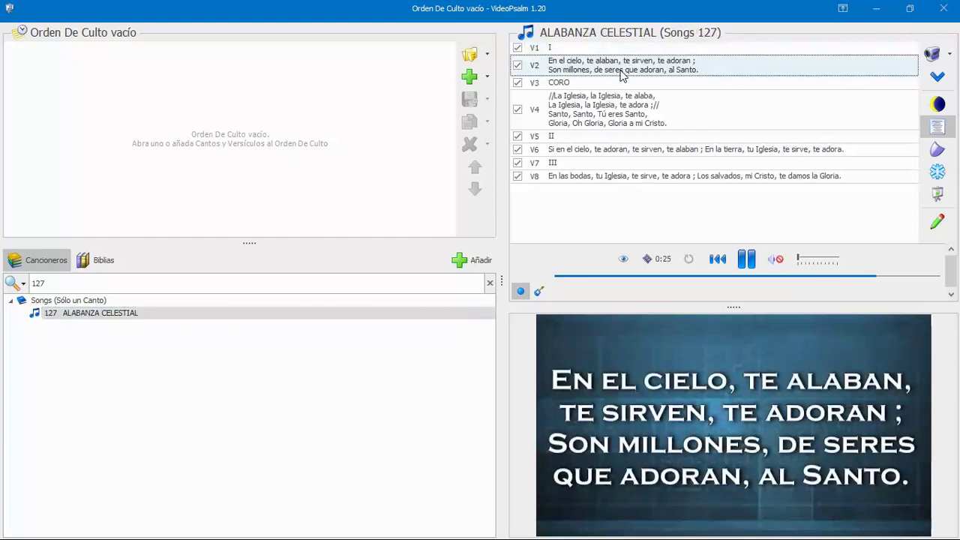
pyautogui.press('Down')
pyautogui.press('Down')
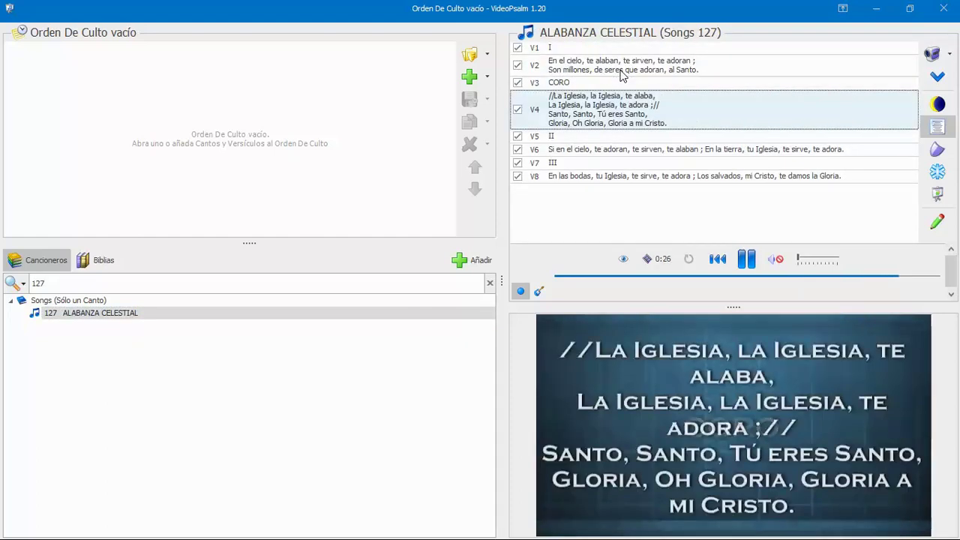
pyautogui.press('Down')
pyautogui.press('Down')
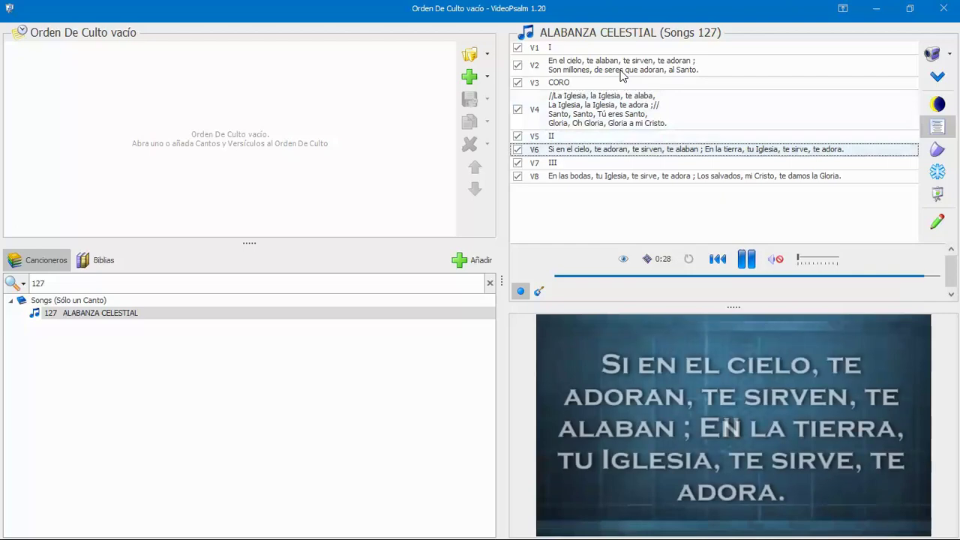
pyautogui.press('Down')
pyautogui.press('Down')
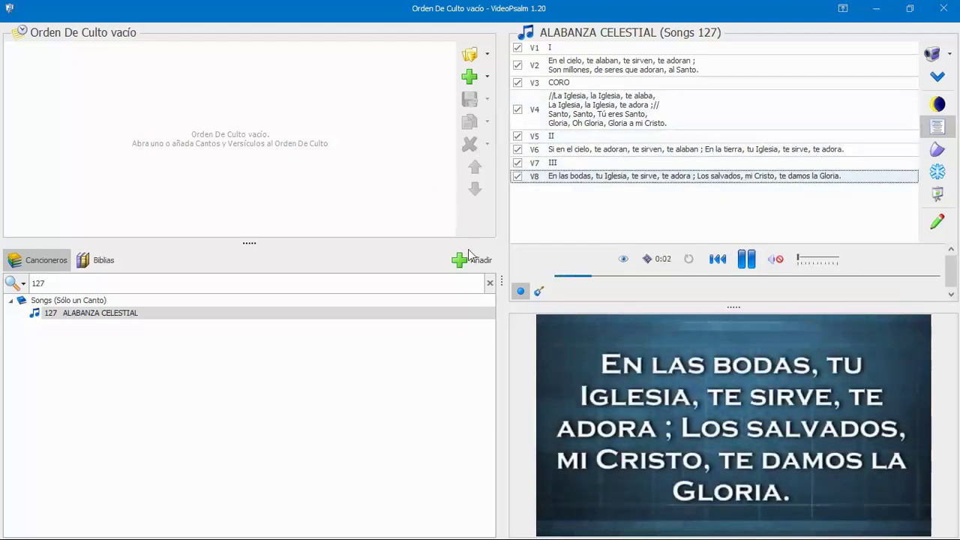
# Clear the song search, then look up Efesios 4.5 in the RVR60 Bible and project that verse.
pyautogui.click(490, 283)
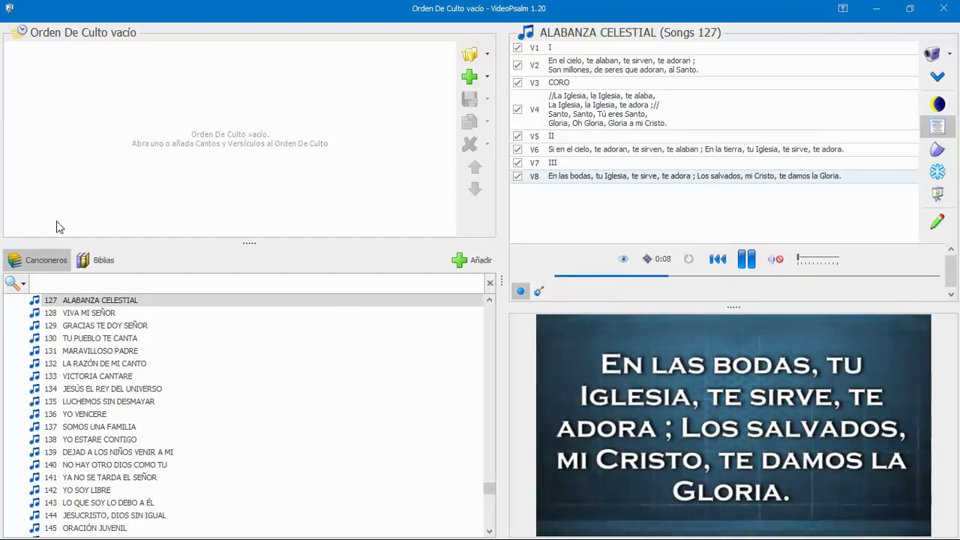
pyautogui.click(96, 263)
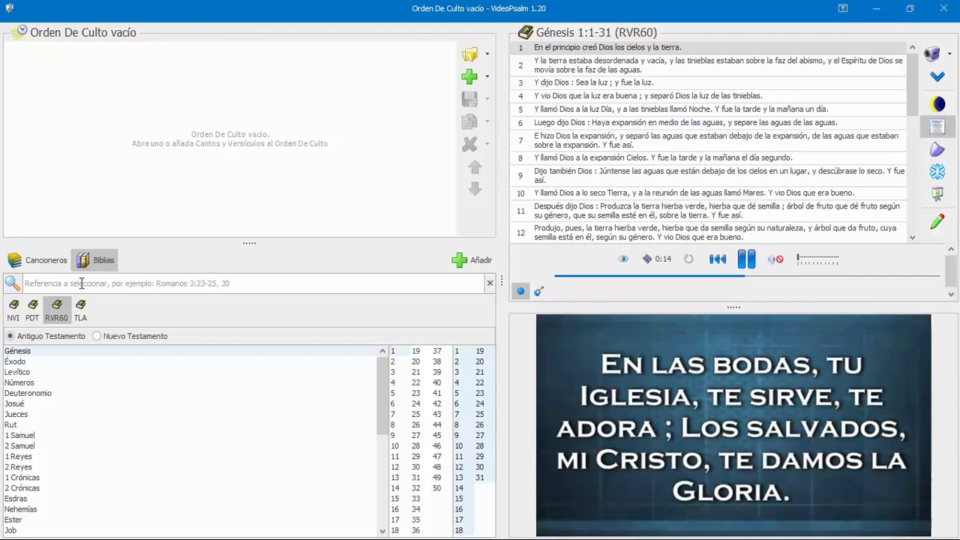
pyautogui.click(209, 282)
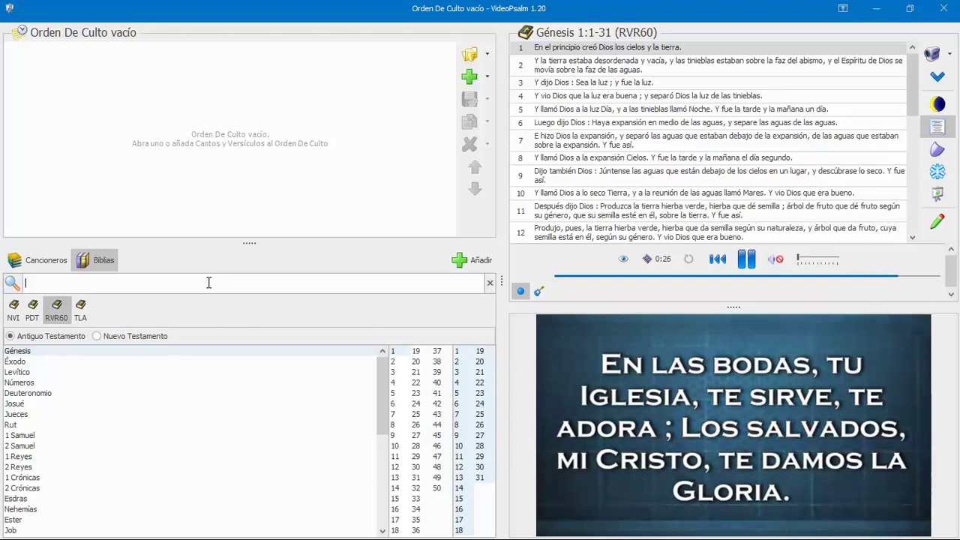
pyautogui.write('fesios ')
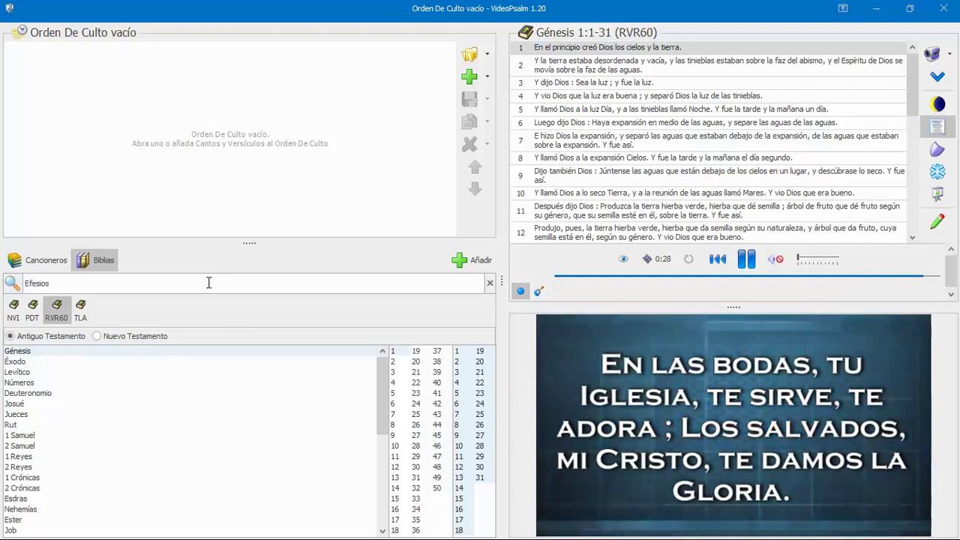
pyautogui.write('4')
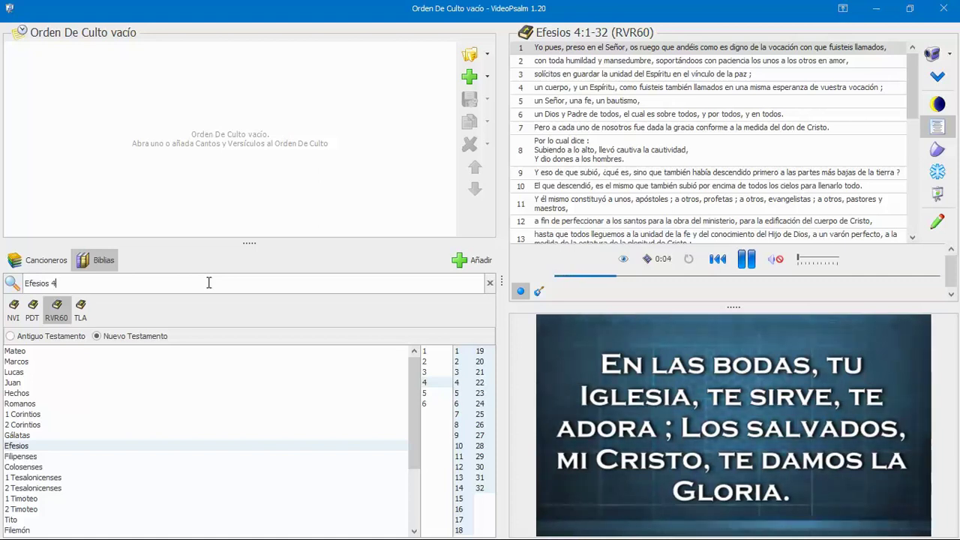
pyautogui.write('.5')
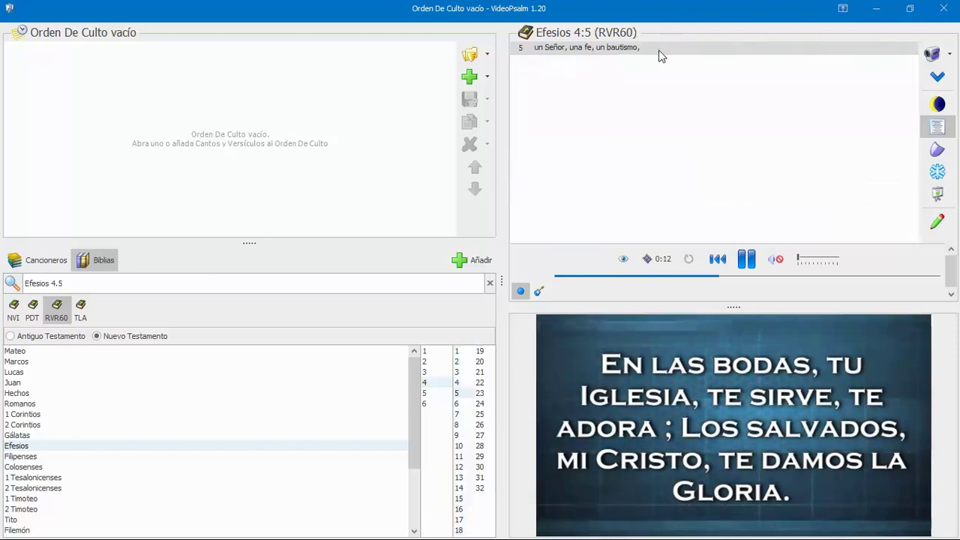
pyautogui.click(660, 51)
pyautogui.click(660, 51)
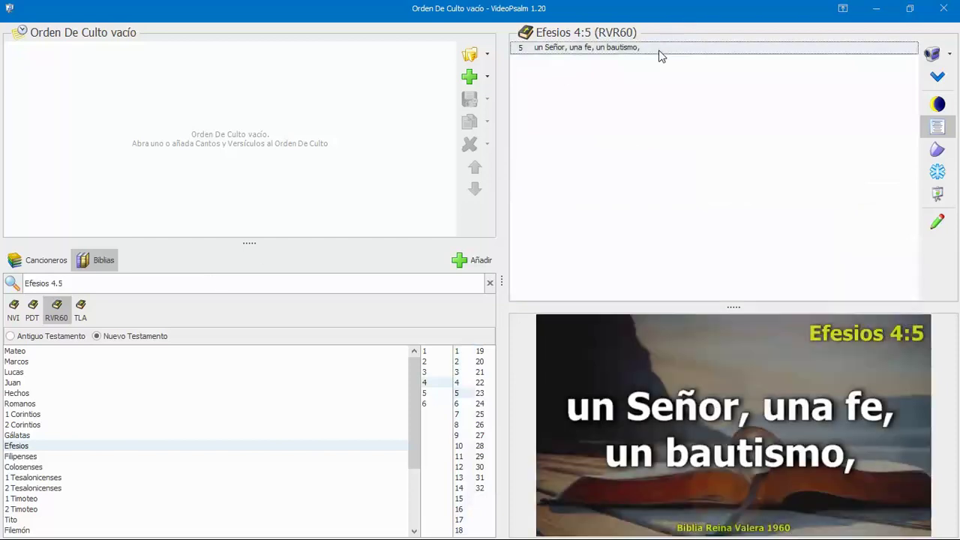
# Extend the Bible reference to Efesios 4.5-9 and project its verses one by one from 6 to 9, going back to verse 8.
pyautogui.click(203, 286)
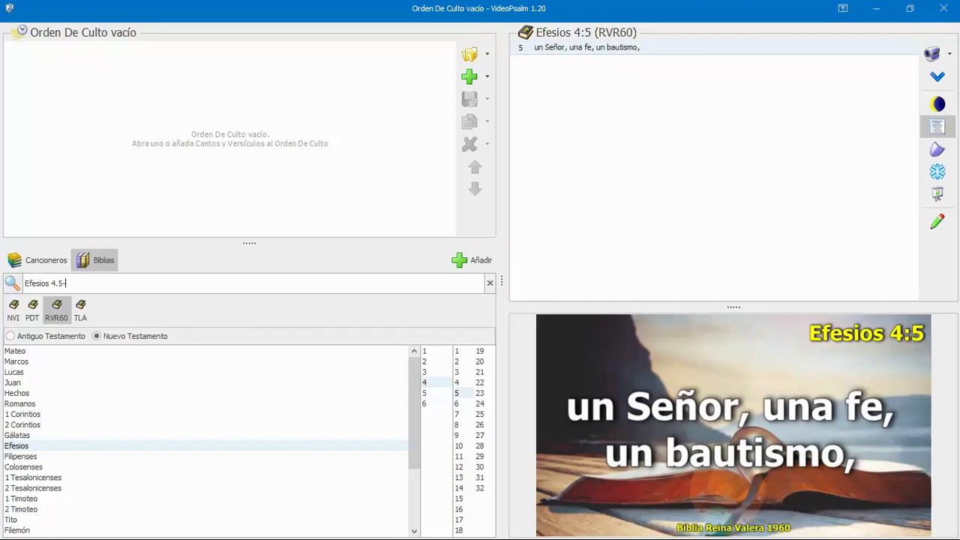
pyautogui.press('Return')
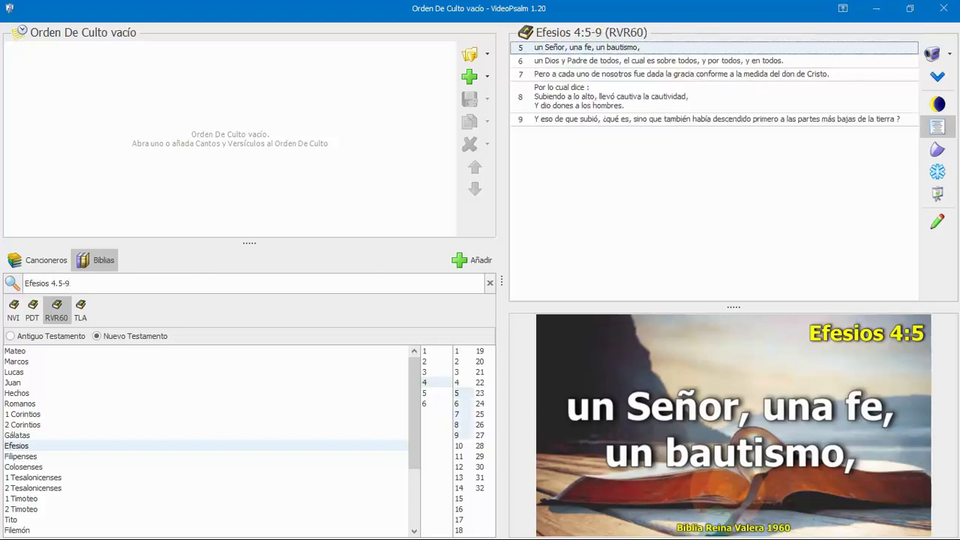
pyautogui.click(659, 60)
pyautogui.press('Down')
pyautogui.press('Down')
pyautogui.press('Down')
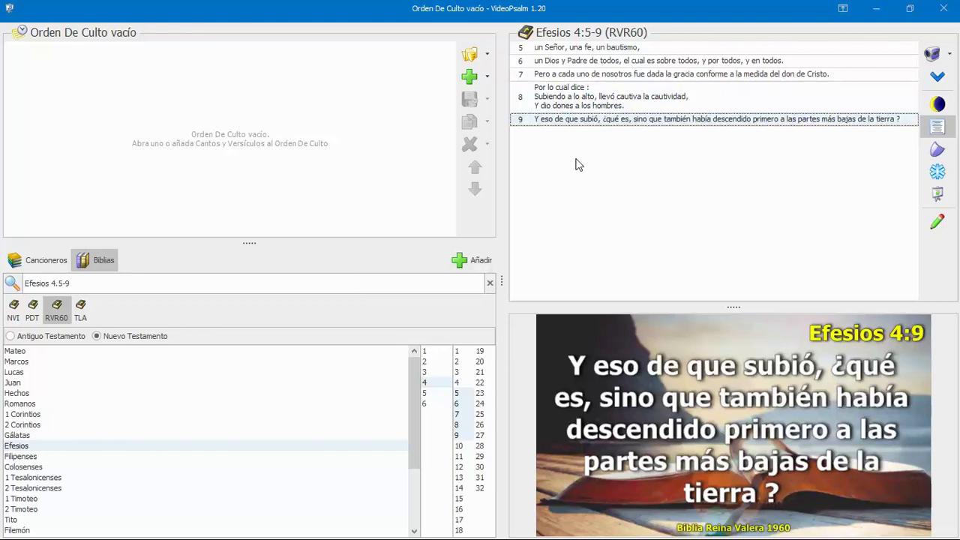
pyautogui.press('Up')
pyautogui.press('Down')
pyautogui.press('Up')
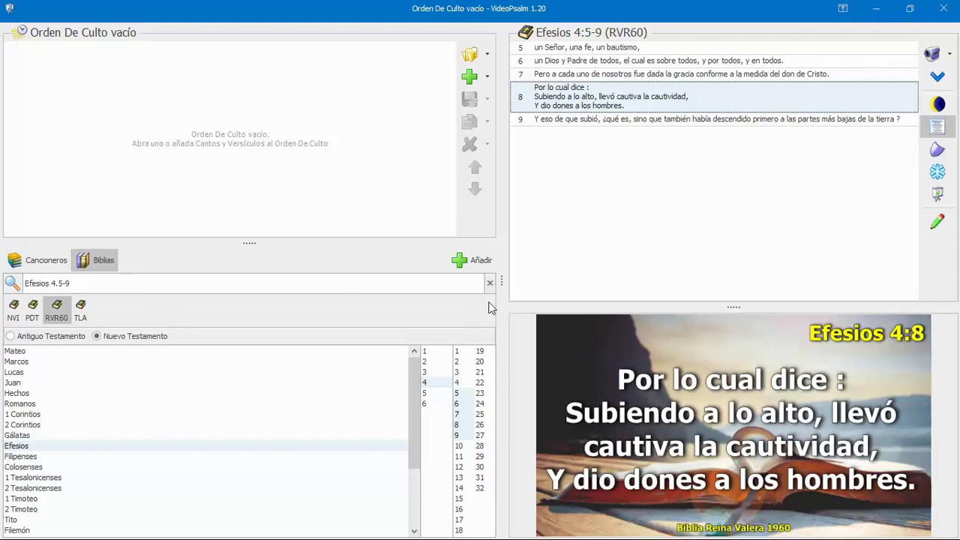
# Shorten the reference to the whole chapter Efesios 4 and project verses 1 to 3 in sequence.
pyautogui.click(221, 283)
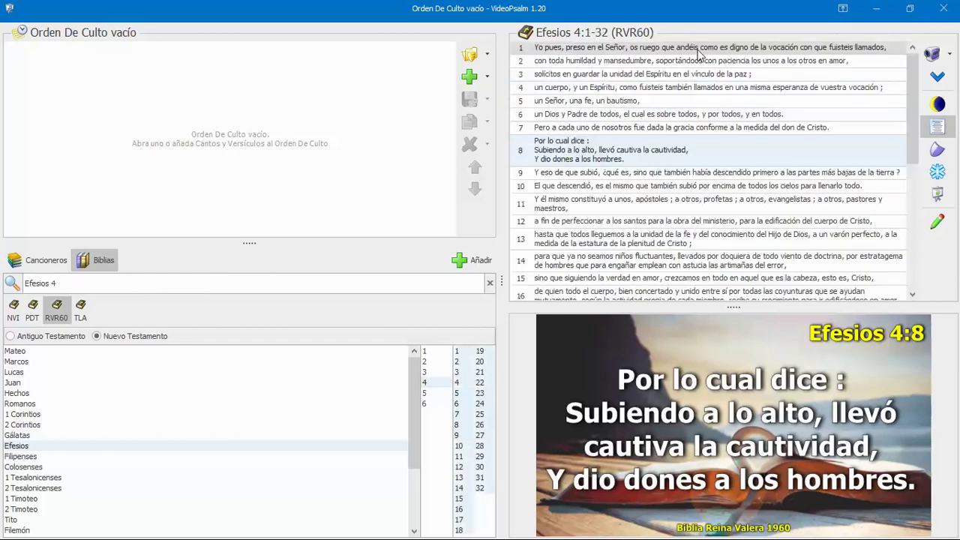
pyautogui.click(693, 52)
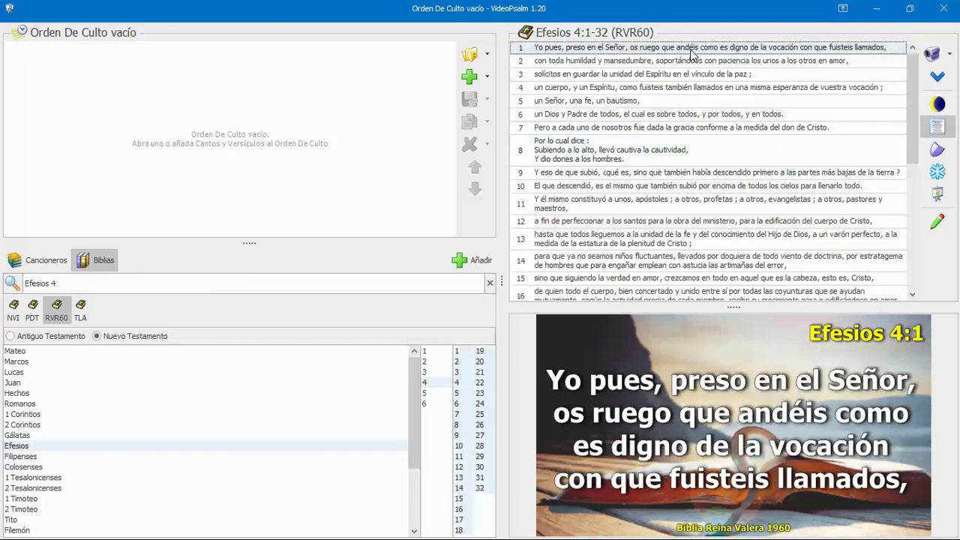
pyautogui.press('Down')
pyautogui.press('Down')
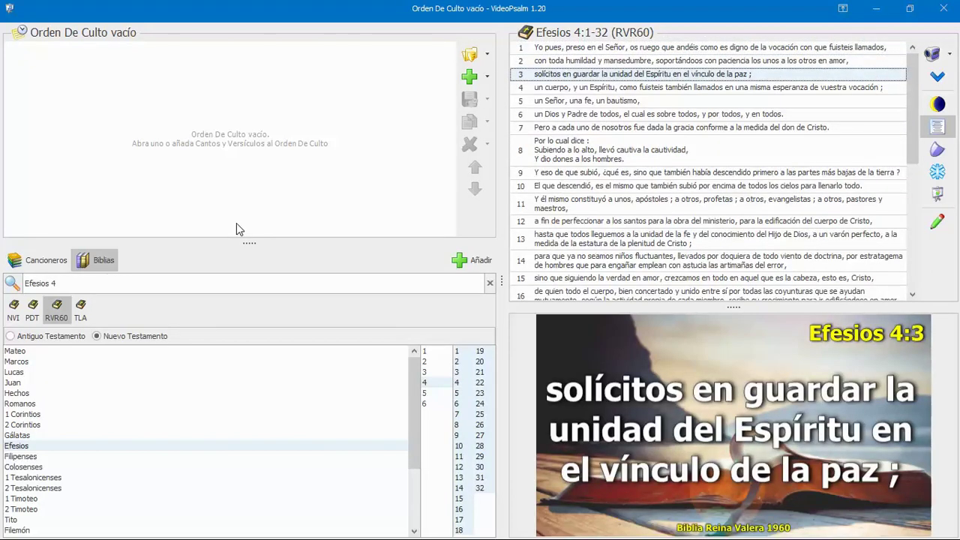
# Return to the songbooks, select song 127 ALABANZA CELESTIAL and open its lyrics for editing.
pyautogui.moveTo(413, 9)
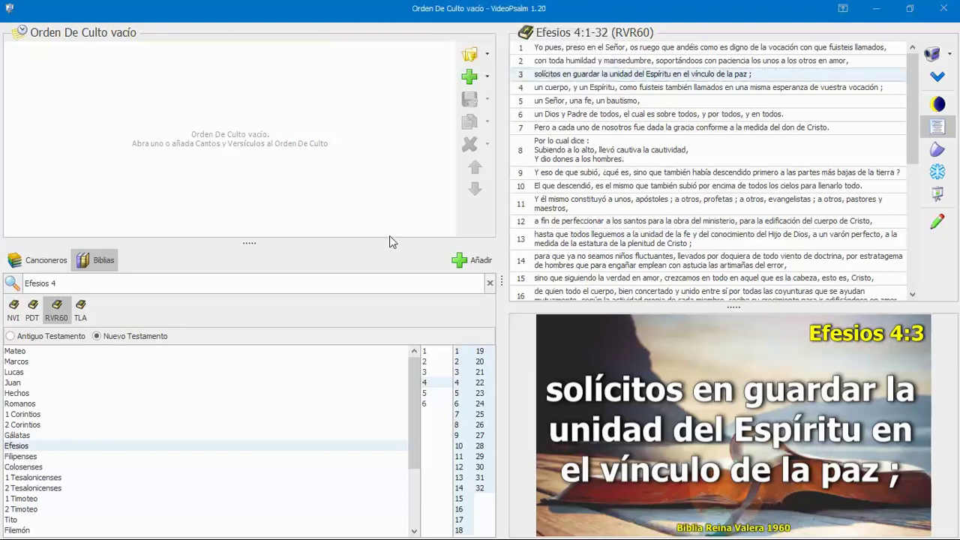
pyautogui.click(46, 260)
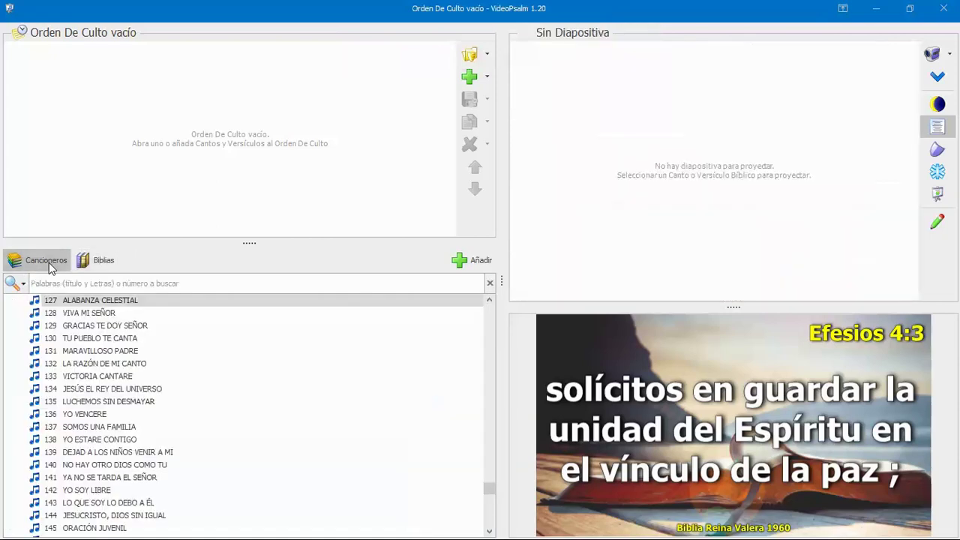
pyautogui.click(99, 302)
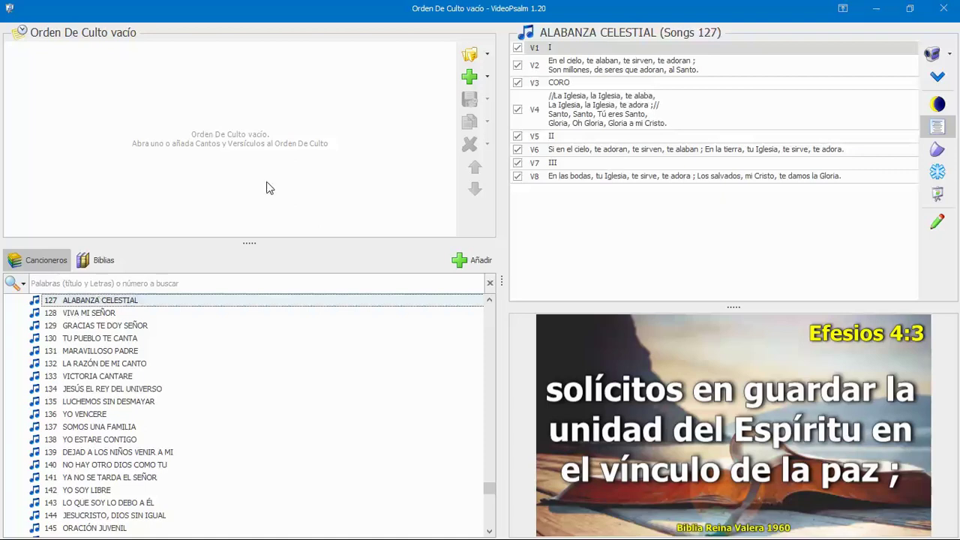
pyautogui.click(954, 225)
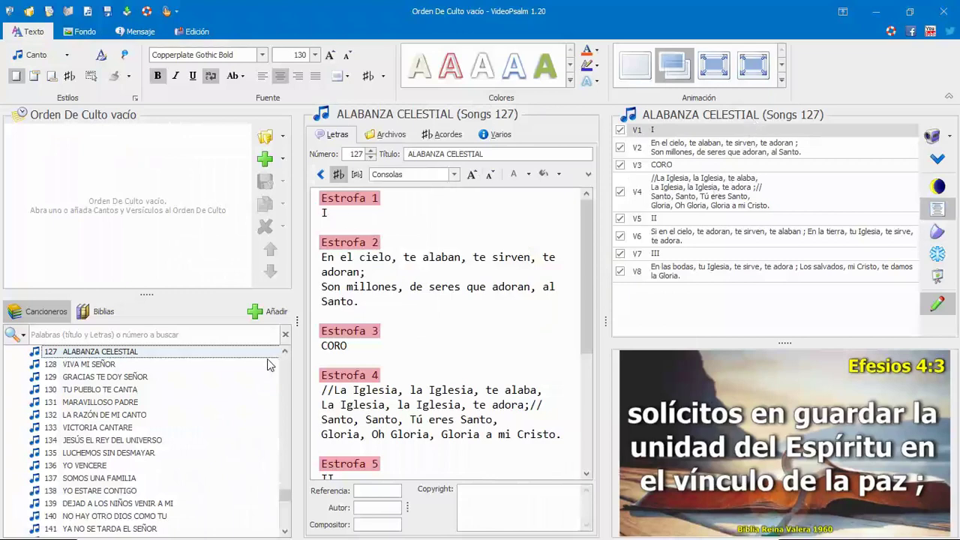
pyautogui.moveTo(143, 292)
pyautogui.mouseDown()
pyautogui.moveTo(146, 268)
pyautogui.moveTo(136, 290)
pyautogui.mouseUp()
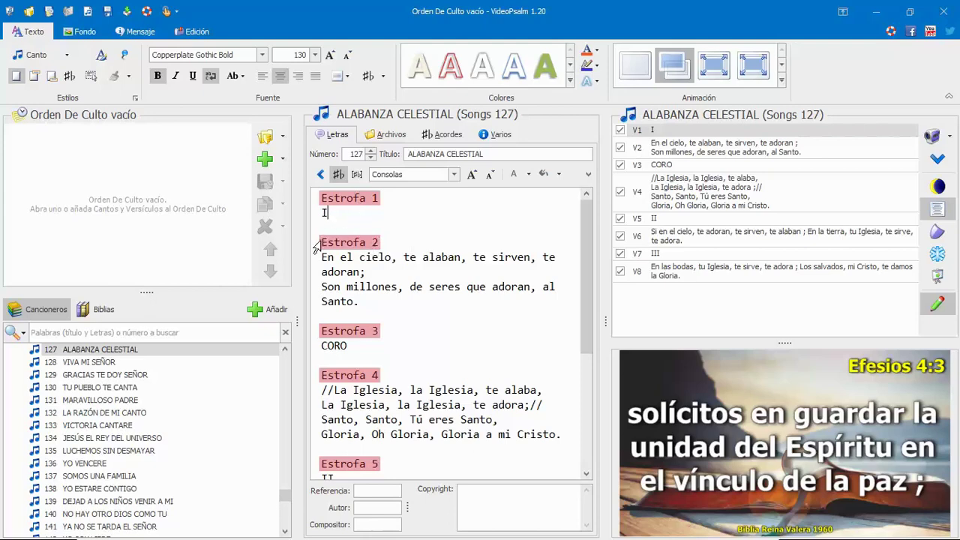
# Delete the Estrofa 1 to Estrofa 8 headings and the lines I, CORO, II and III from the ALABANZA CELESTIAL lyrics.
pyautogui.moveTo(383, 241); pyautogui.dragTo(291, 195)
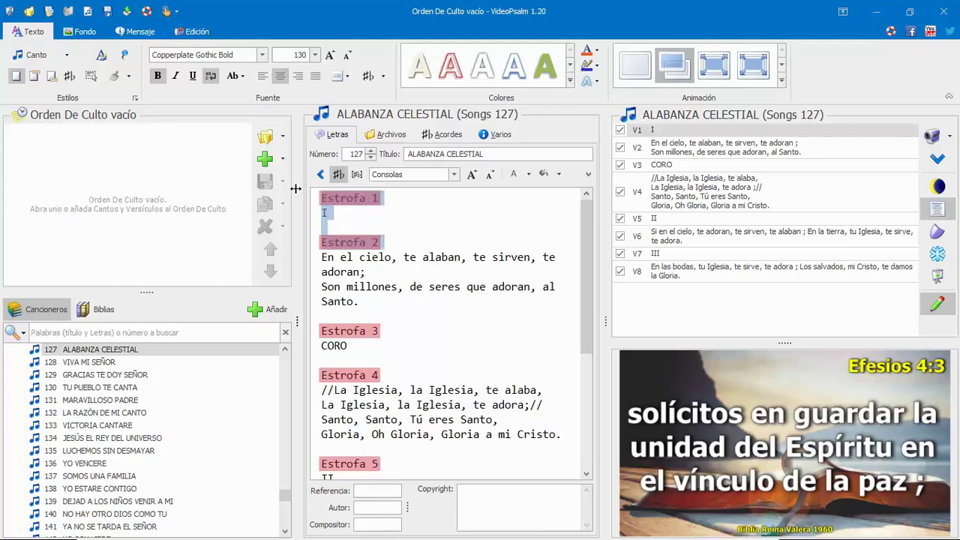
pyautogui.press('Delete')
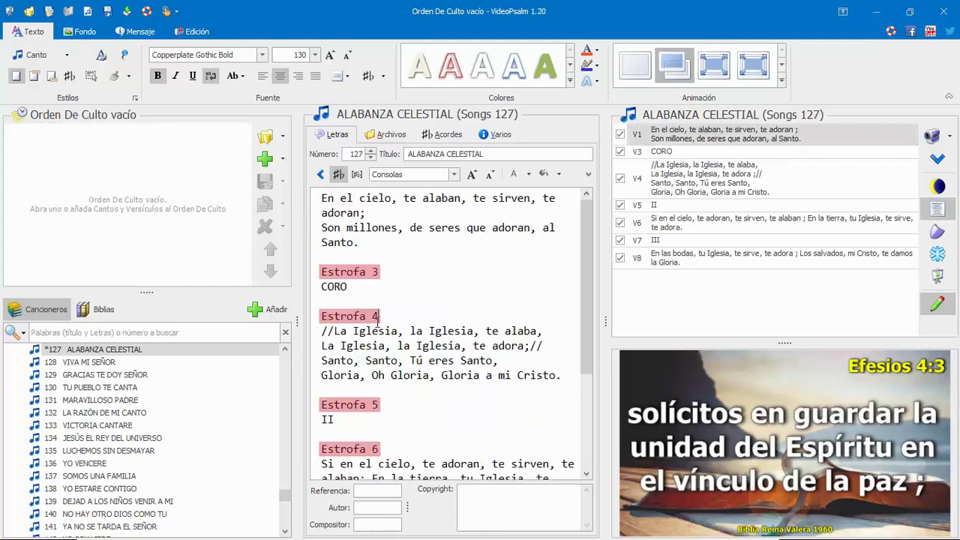
pyautogui.moveTo(381, 318); pyautogui.dragTo(293, 274)
pyautogui.press('Delete')
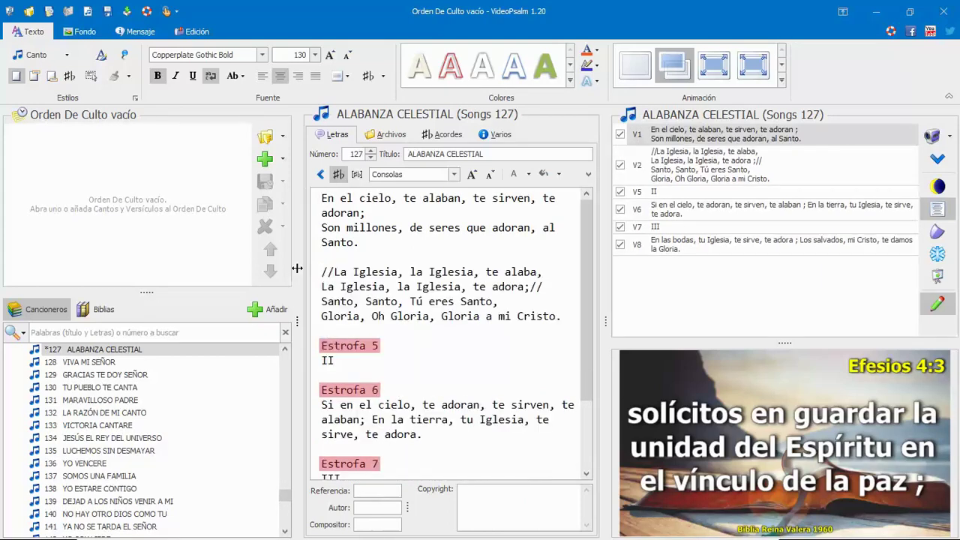
pyautogui.moveTo(383, 387); pyautogui.dragTo(293, 358)
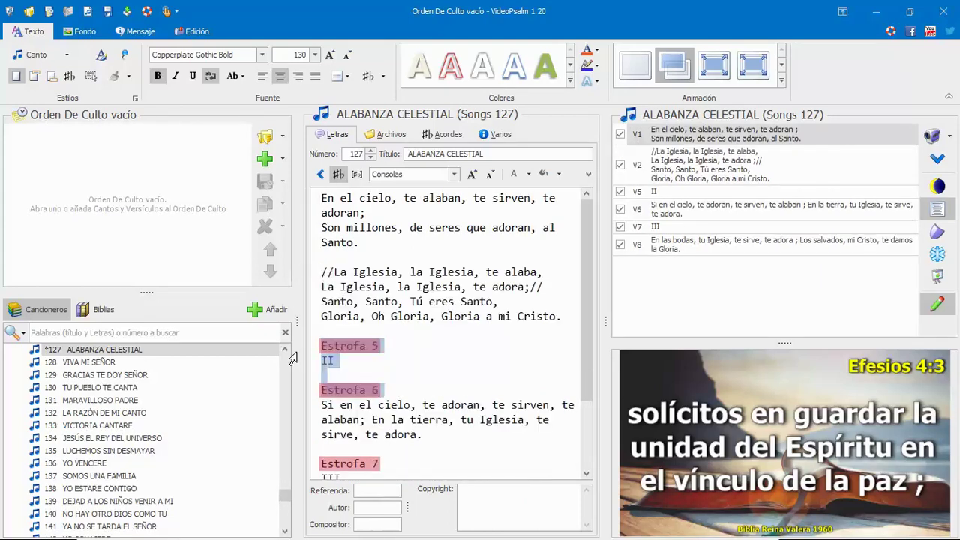
pyautogui.press('Delete')
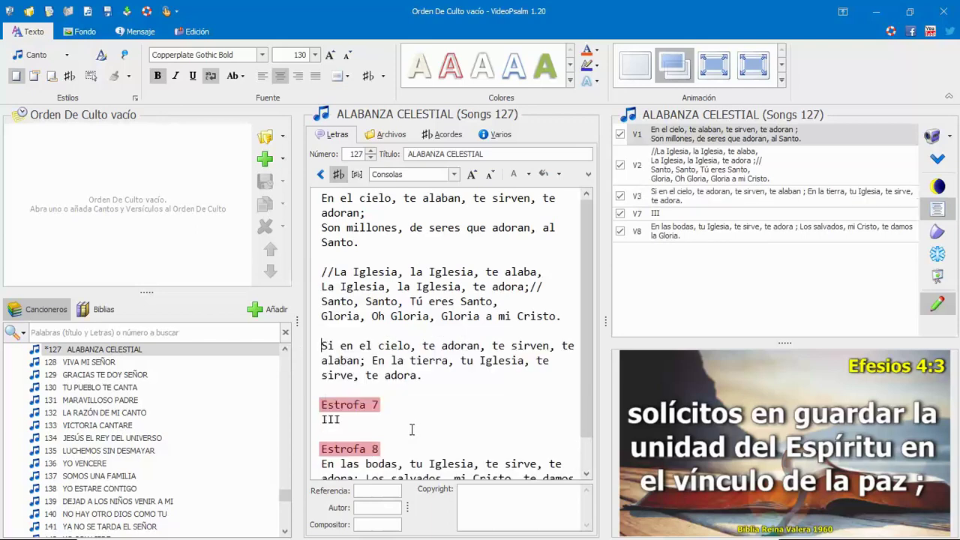
pyautogui.moveTo(390, 447); pyautogui.dragTo(293, 412)
pyautogui.press('Delete')
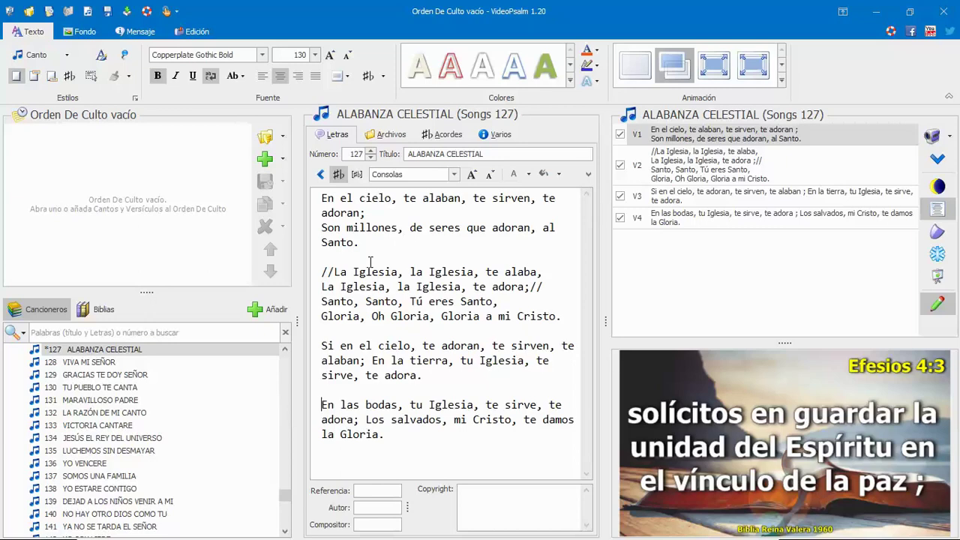
# Add the heading "coro" above the "//La Iglesia" stanza, close the lyrics editor and project verse V1.
pyautogui.press('Return')
pyautogui.write('coro')
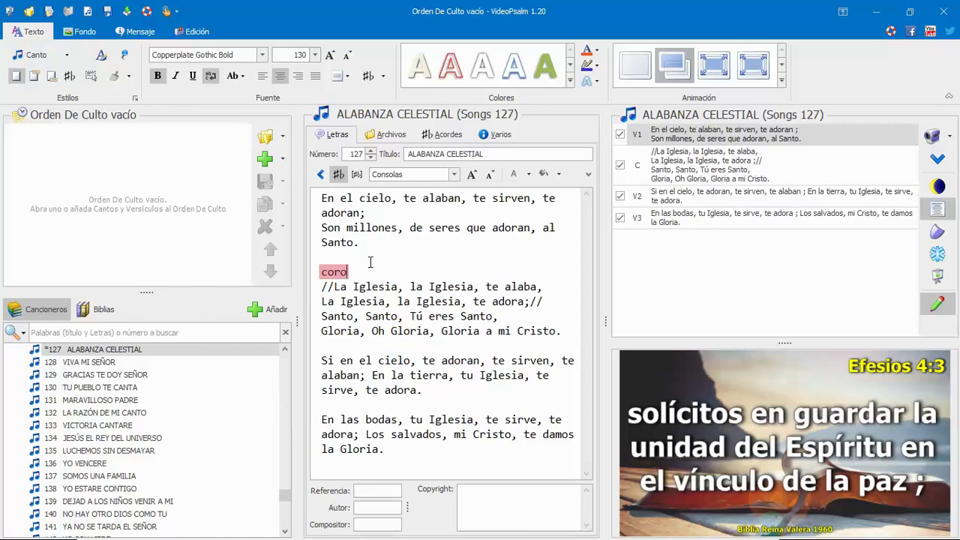
pyautogui.click(936, 304)
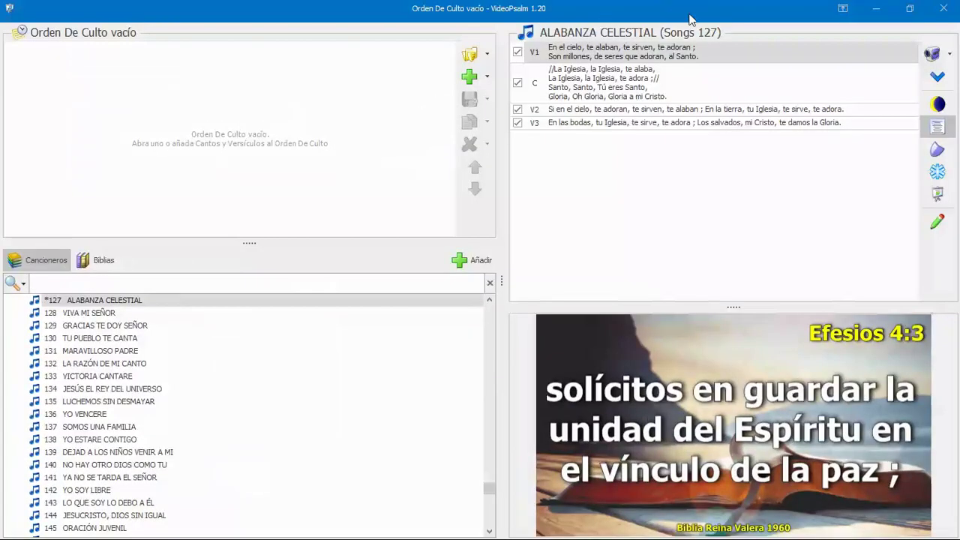
pyautogui.click(652, 53)
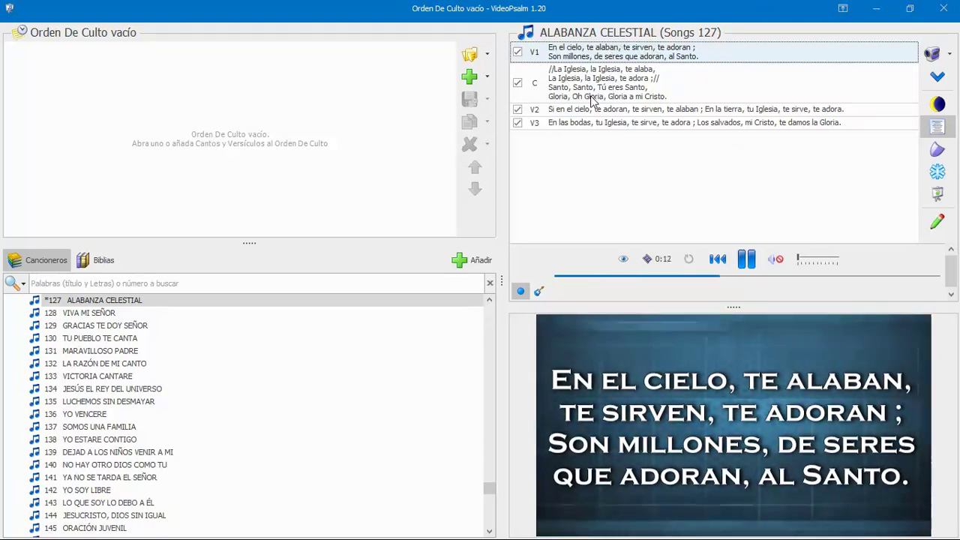
# Project stanzas V2 and V3 of ALABANZA CELESTIAL and save the edited song.
pyautogui.click(536, 115)
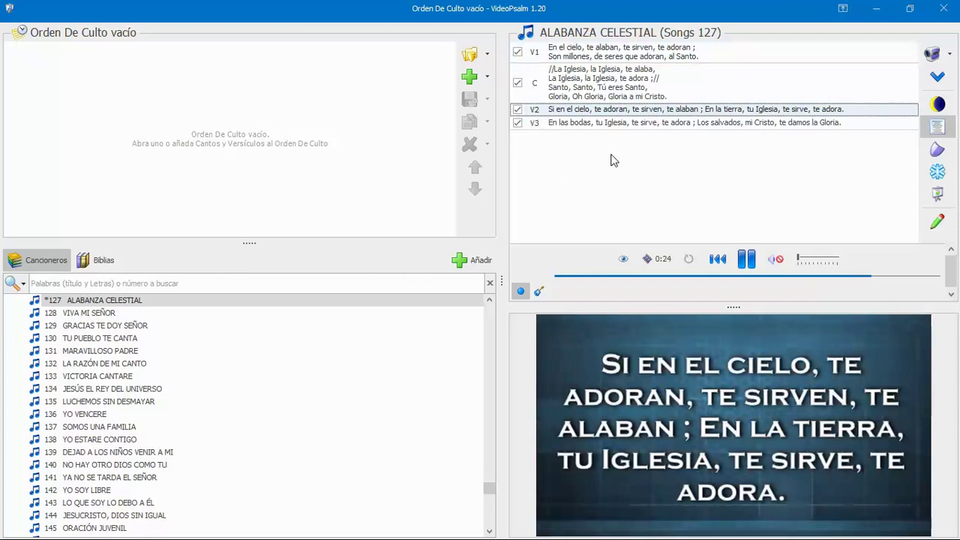
pyautogui.press('Up')
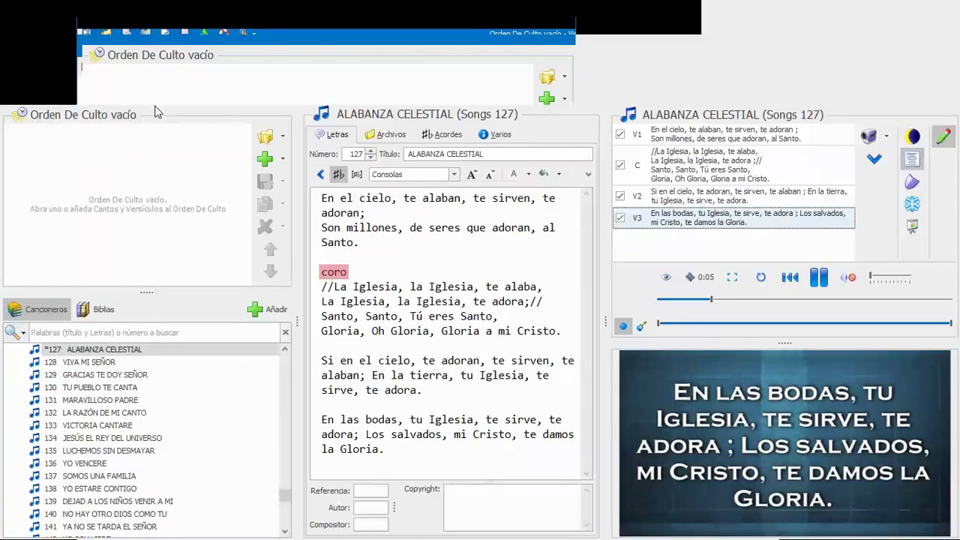
pyautogui.click(107, 14)
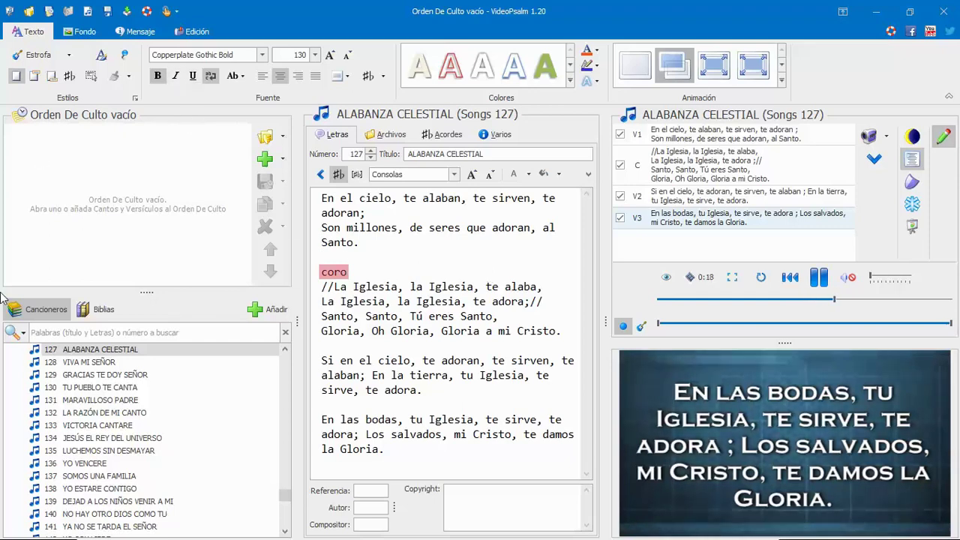
pyautogui.click(110, 350)
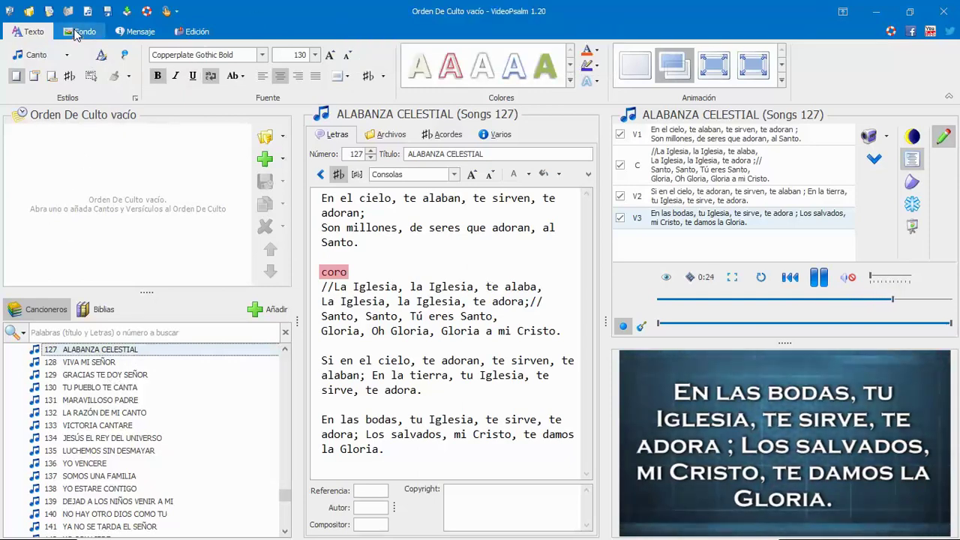
# Create a new song in the songbook and title it "Coro".
pyautogui.click(207, 36)
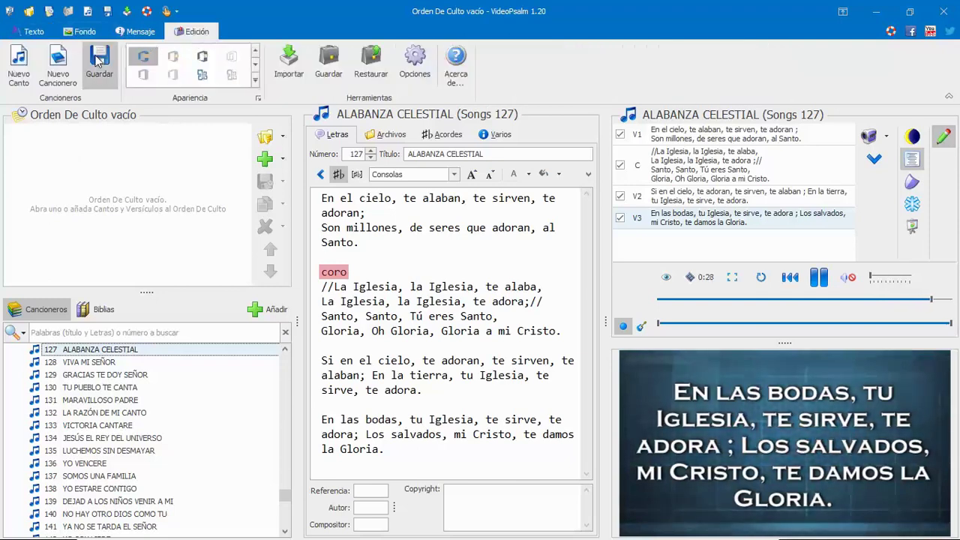
pyautogui.click(18, 66)
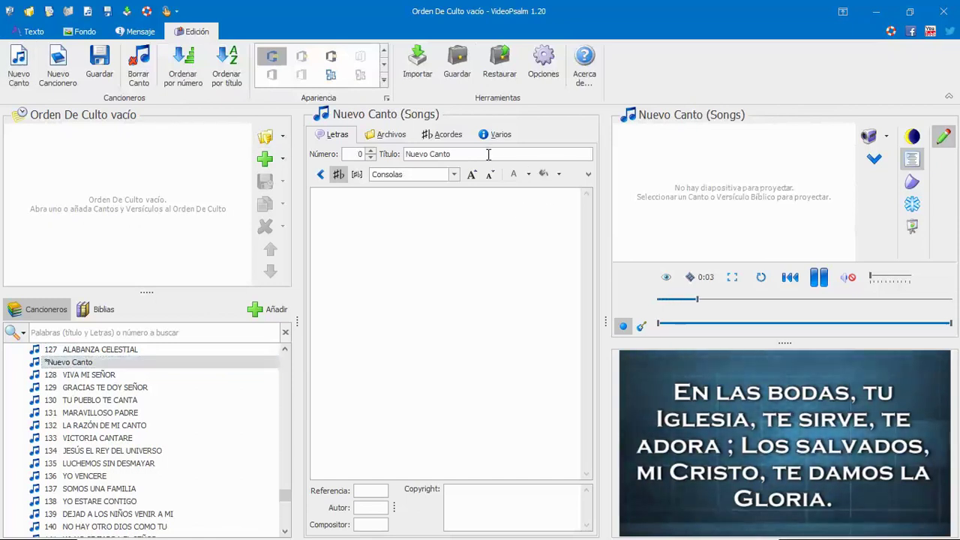
pyautogui.hotkey('ctrl', 'a')
pyautogui.press('BackSpace')
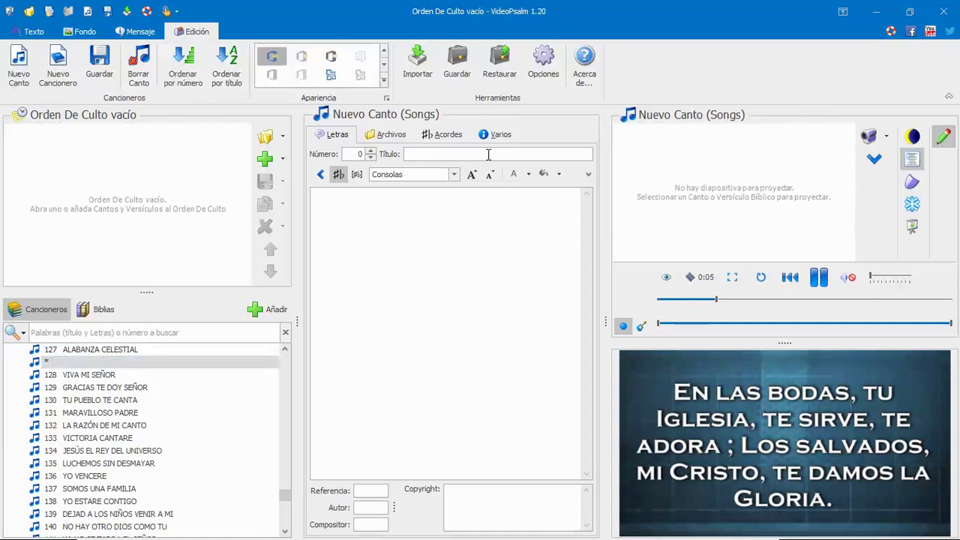
pyautogui.write('Coro')
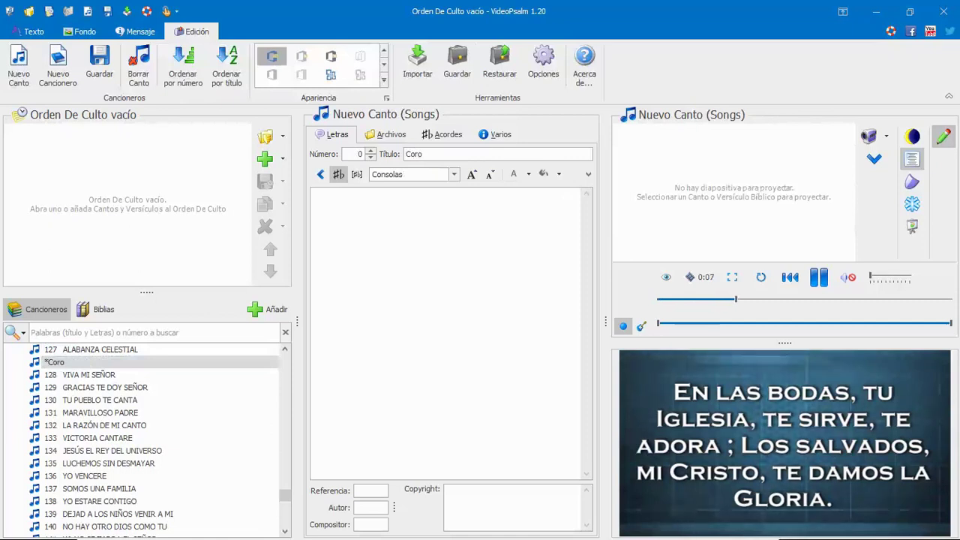
# Enter "Coro Nuevo" as the lyrics of the new song.
pyautogui.click(443, 213)
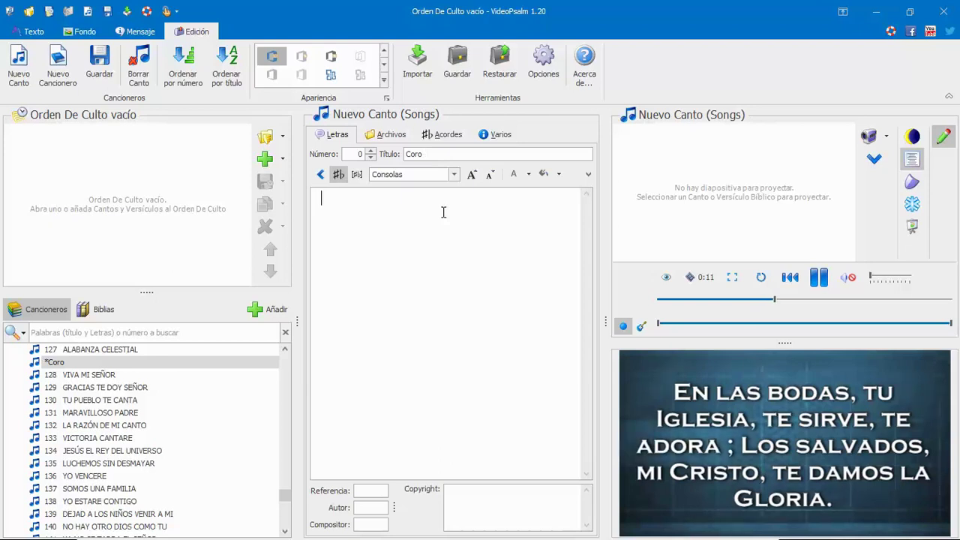
pyautogui.write('Coro ')
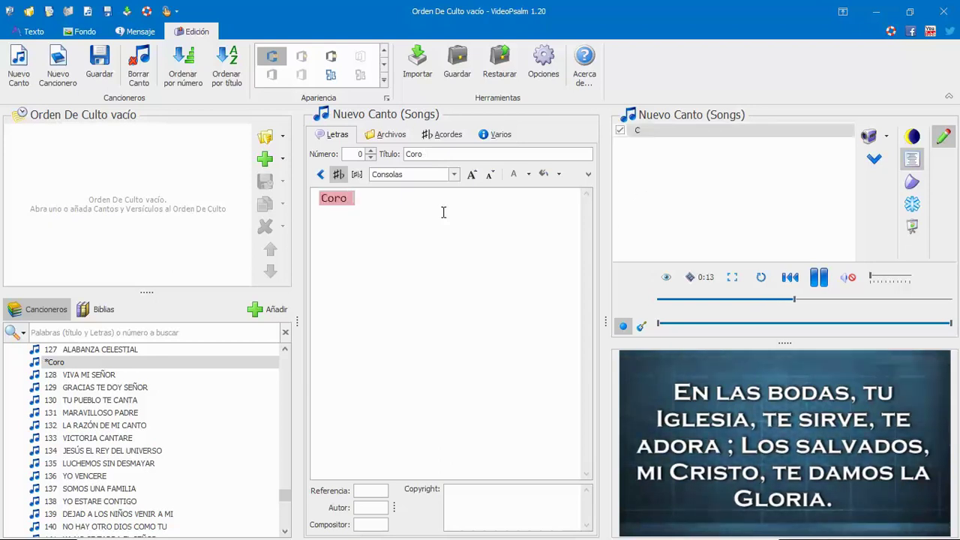
pyautogui.write('Nuevo')
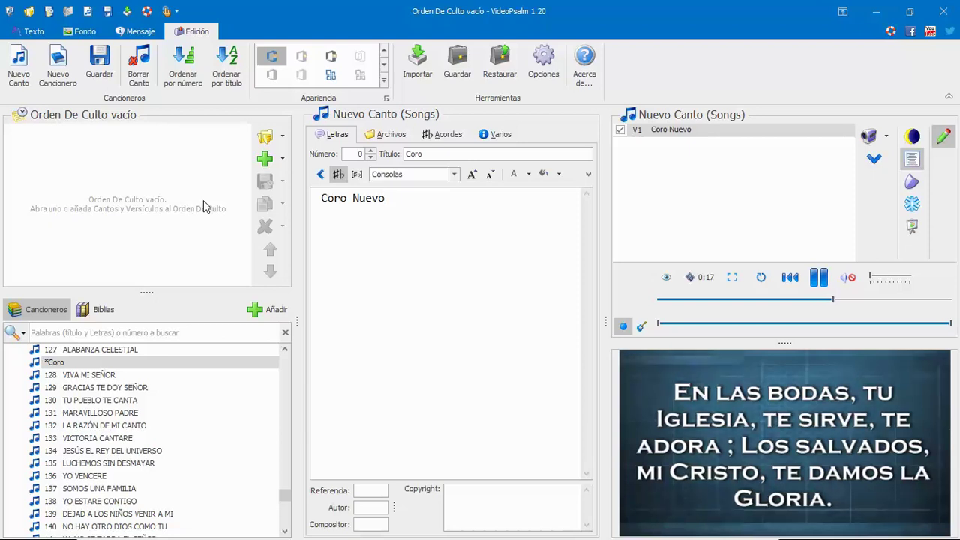
pyautogui.click(373, 33)
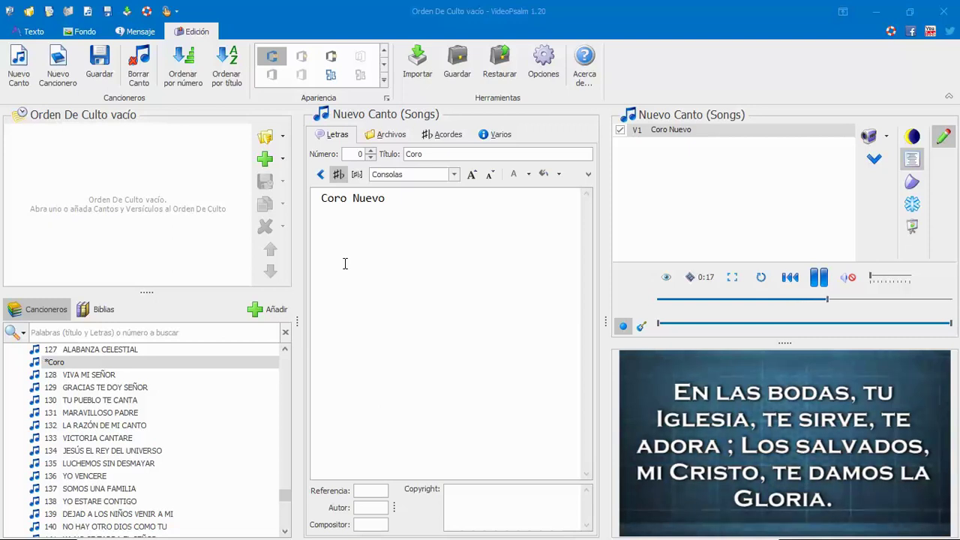
# Set the piano keys image as the background at the Cancionero style level and save the songbook.
pyautogui.click(73, 33)
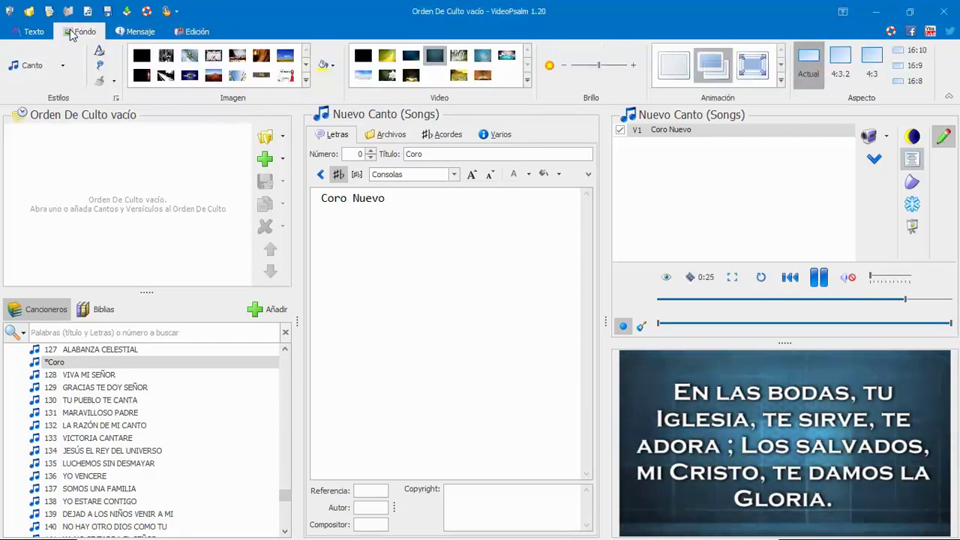
pyautogui.click(51, 67)
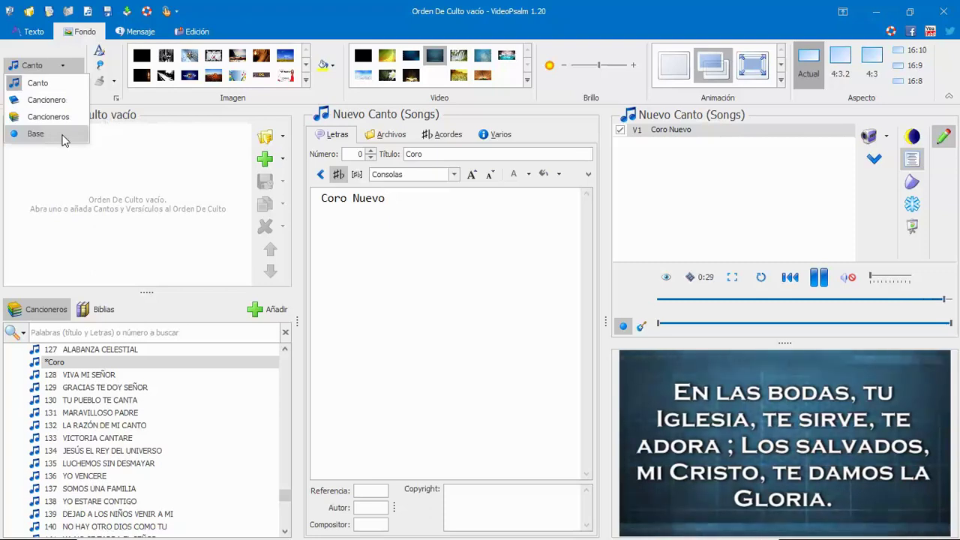
pyautogui.click(63, 136)
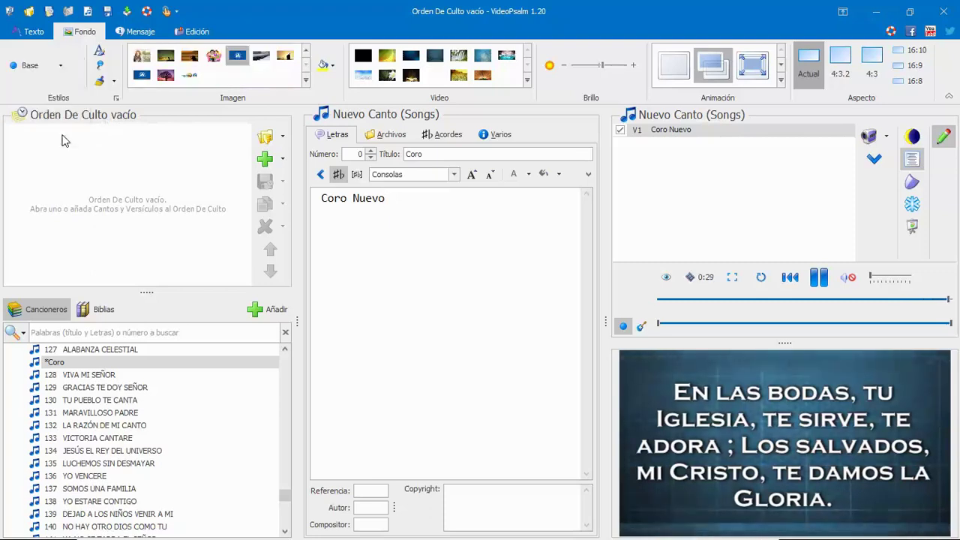
pyautogui.click(41, 66)
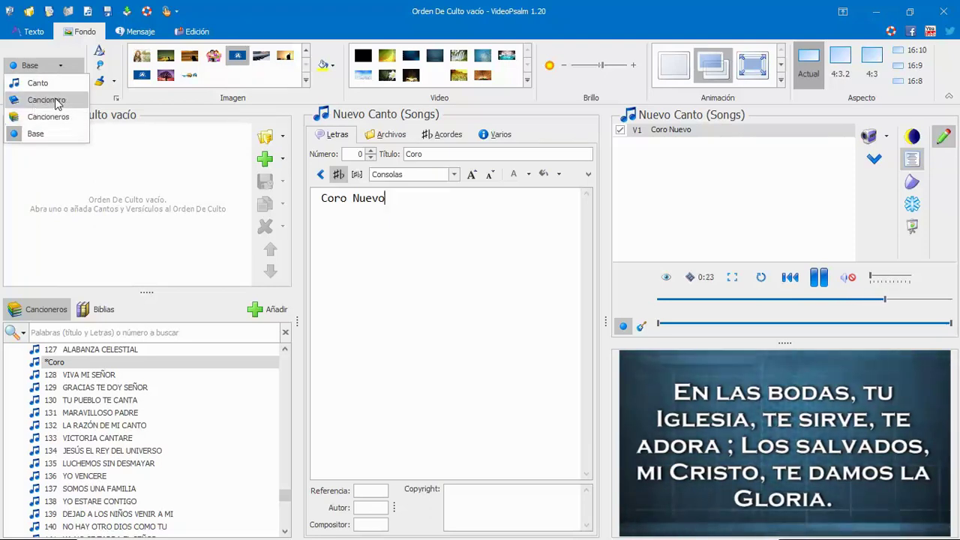
pyautogui.click(47, 100)
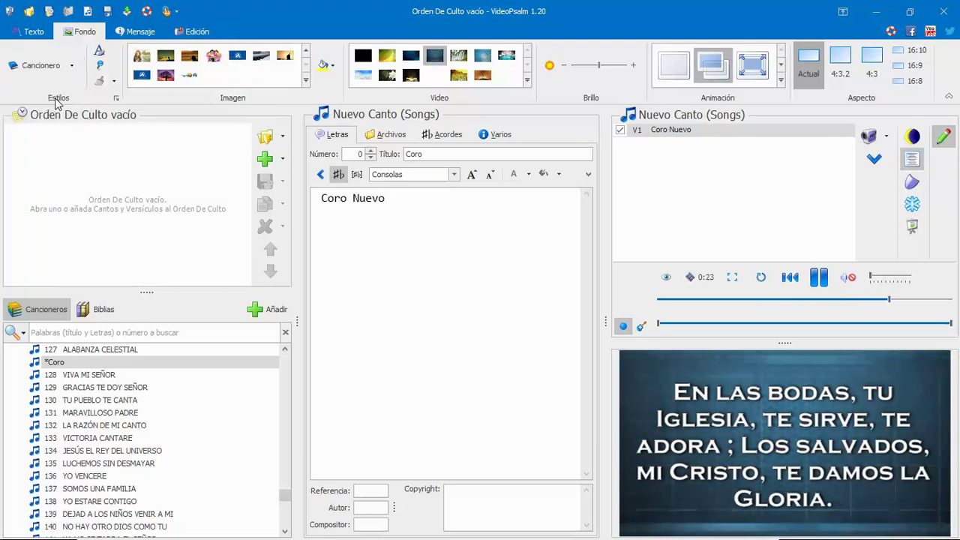
pyautogui.click(255, 60)
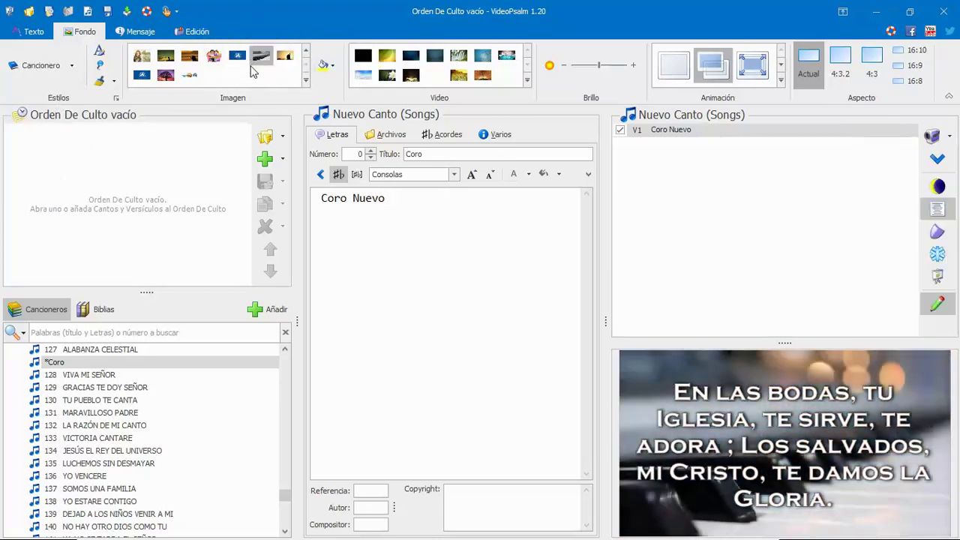
pyautogui.click(108, 12)
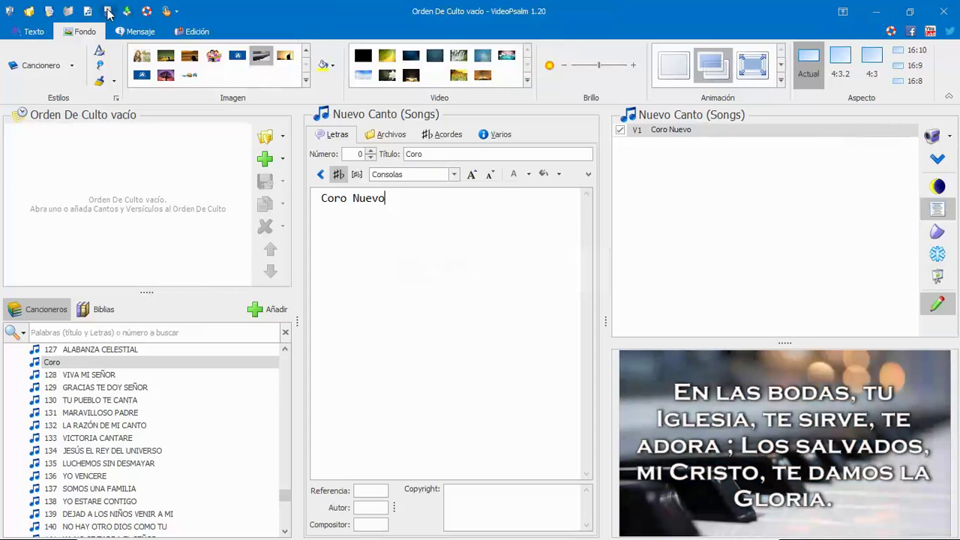
# Project stanzas V2 and V3 of song 128 VIVA MI SEÑOR, and V2 to V4 of song 131 MARAVILLOSO PADRE.
pyautogui.click(94, 379)
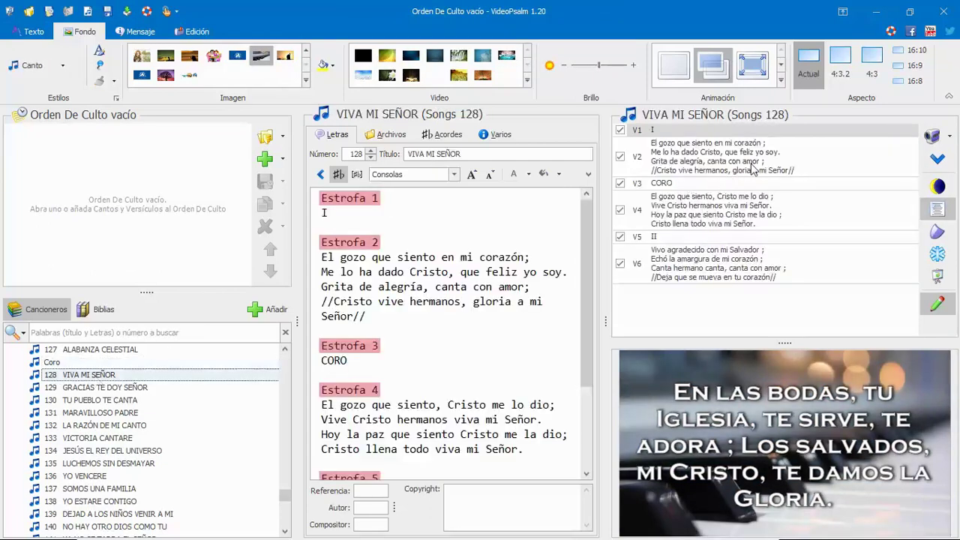
pyautogui.click(754, 166)
pyautogui.press('Down')
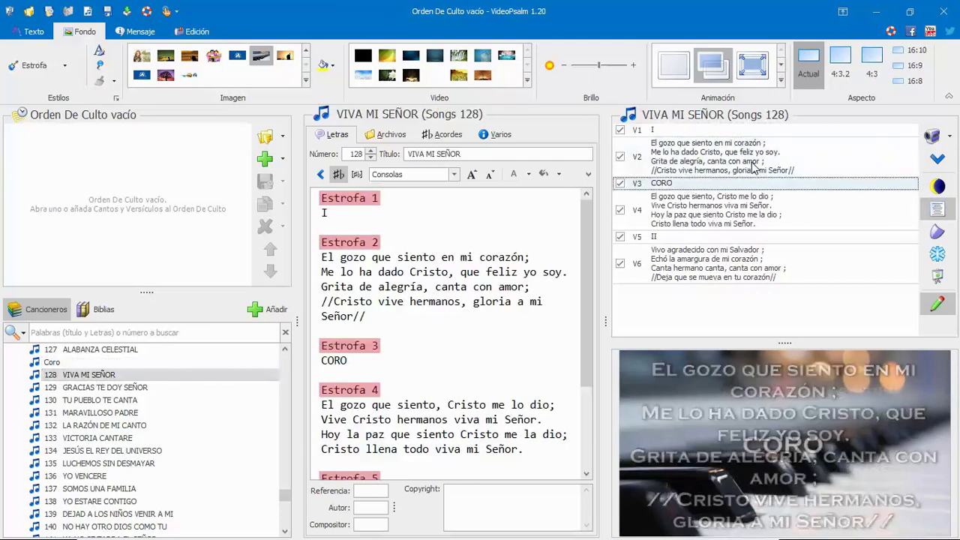
pyautogui.click(90, 413)
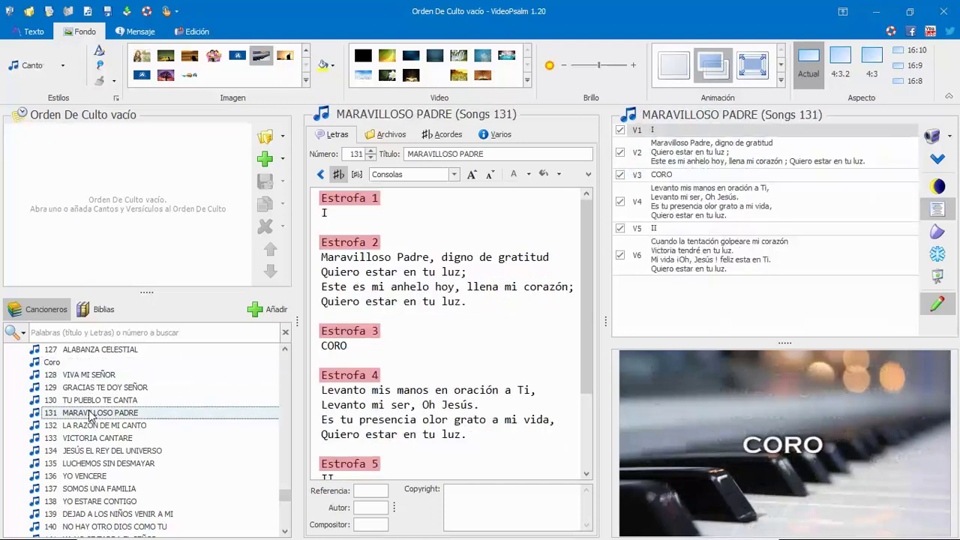
pyautogui.click(702, 165)
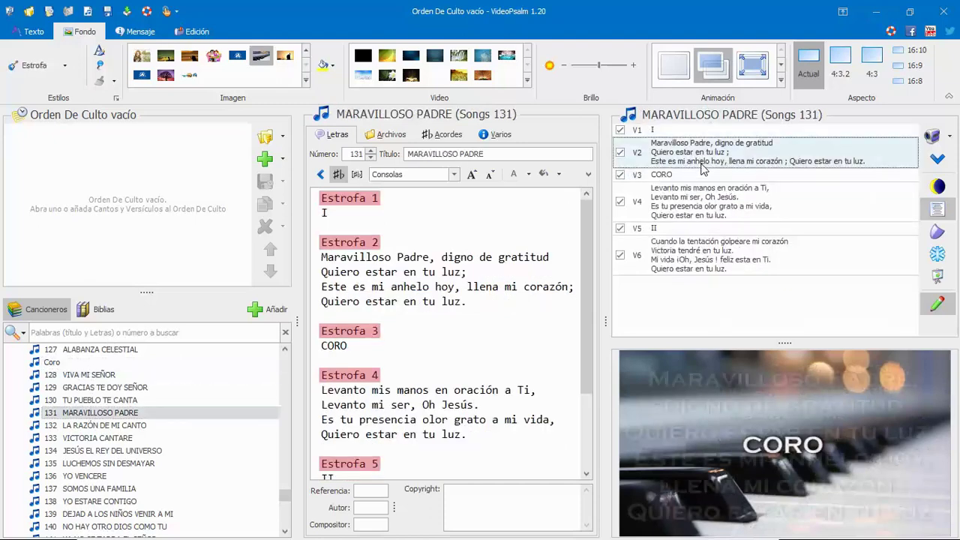
pyautogui.press('Down')
pyautogui.press('Down')
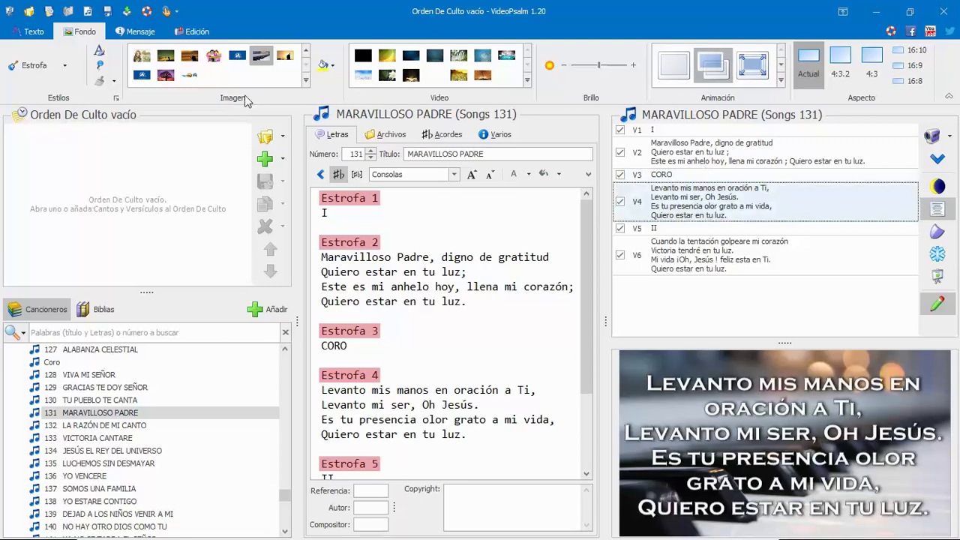
# Give only stanza V4 of MARAVILLOSO PADRE the sunset silhouette background image, and project V2 and V3 for comparison.
pyautogui.click(57, 65)
pyautogui.click(493, 315)
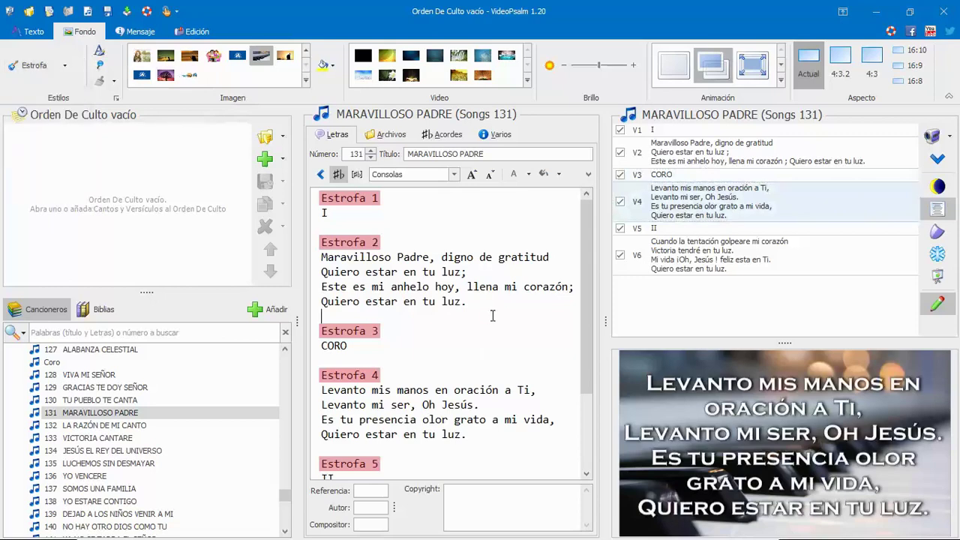
pyautogui.click(716, 212)
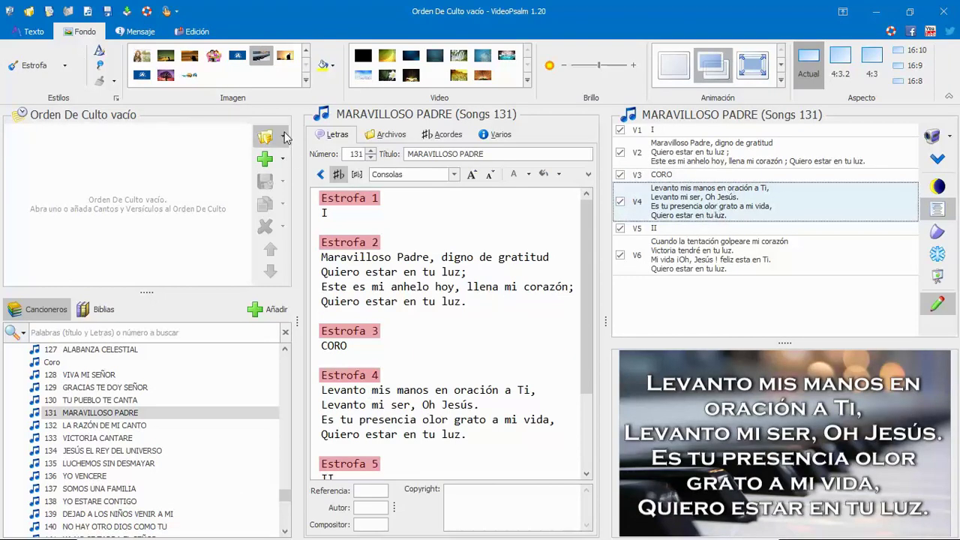
pyautogui.click(286, 60)
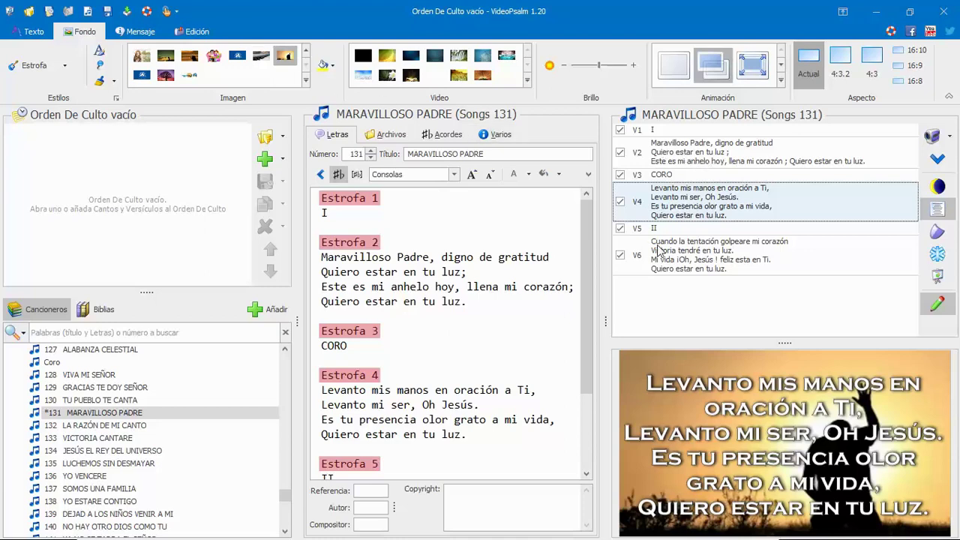
pyautogui.click(743, 163)
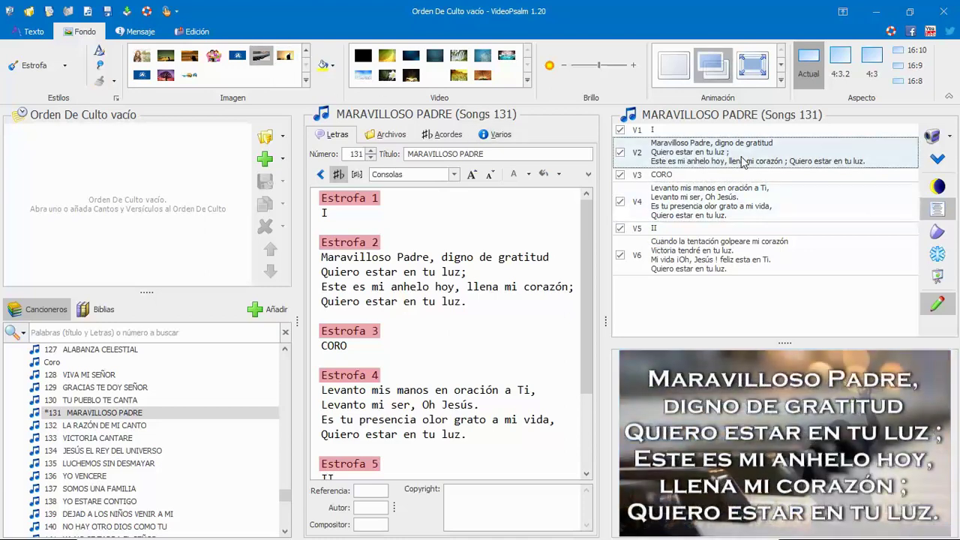
pyautogui.press('Down')
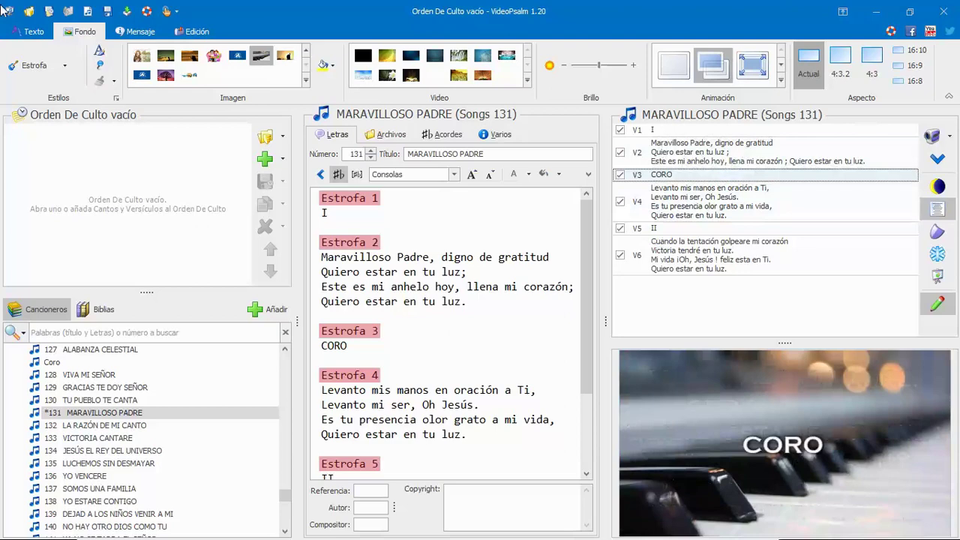
# Set the golden grass field video as the background of song 127 ALABANZA CELESTIAL at the Canto level and project its stanzas.
pyautogui.click(35, 65)
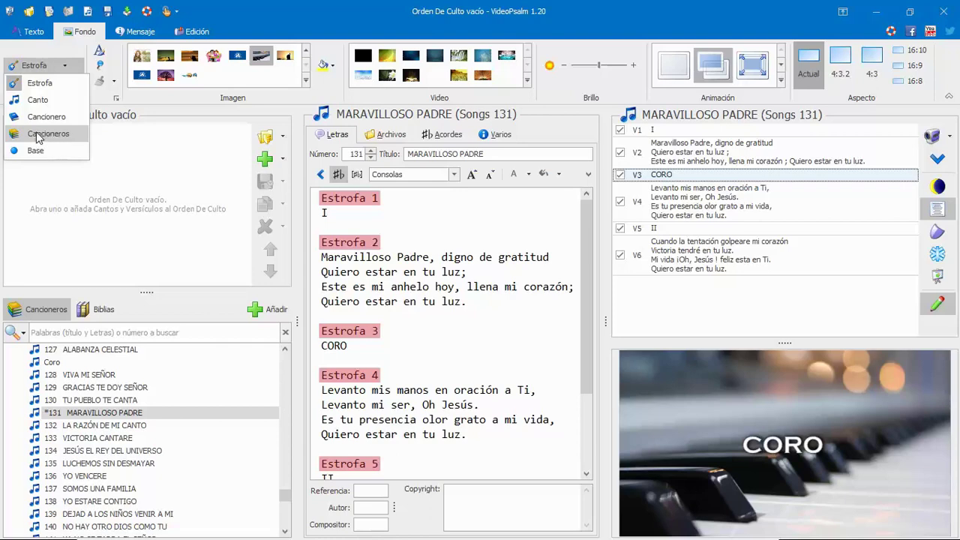
pyautogui.click(79, 134)
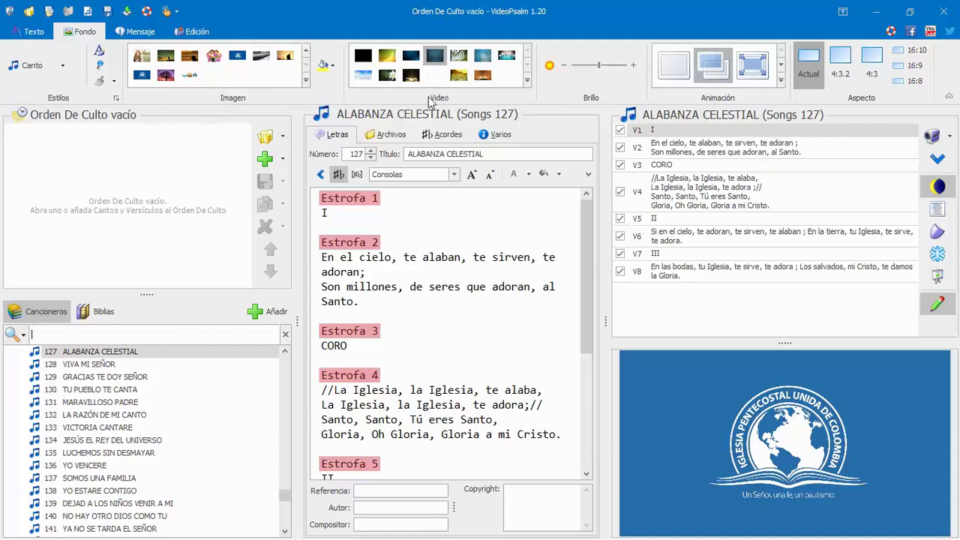
pyautogui.click(49, 67)
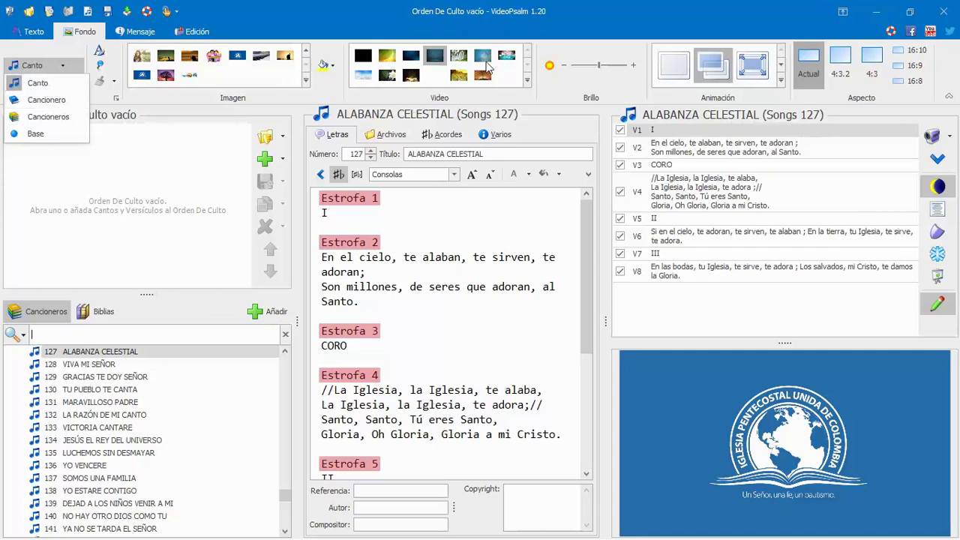
pyautogui.click(510, 85)
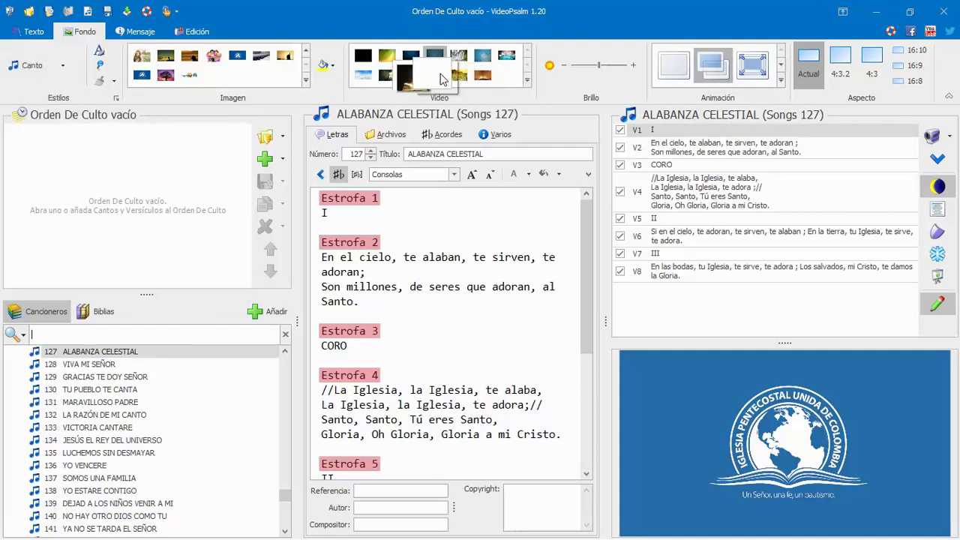
pyautogui.click(469, 84)
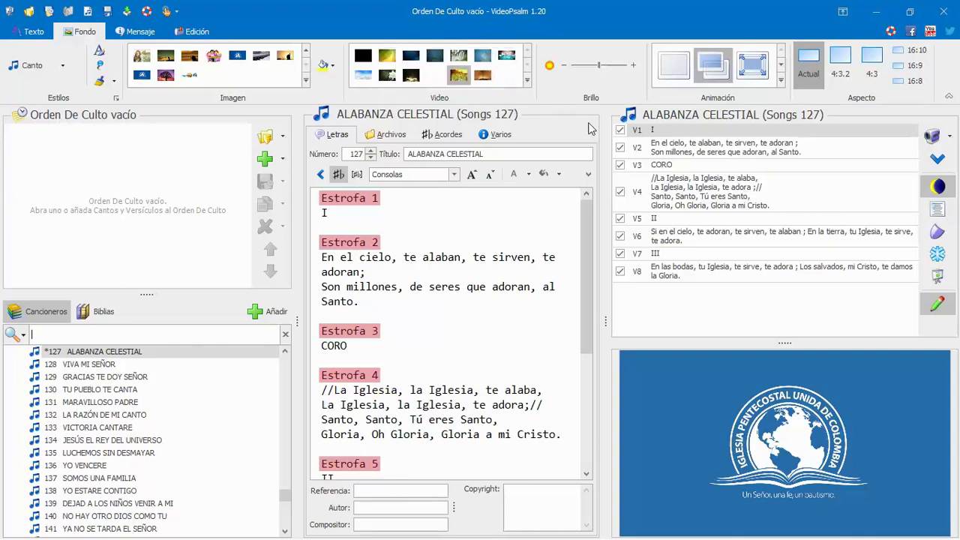
pyautogui.click(730, 159)
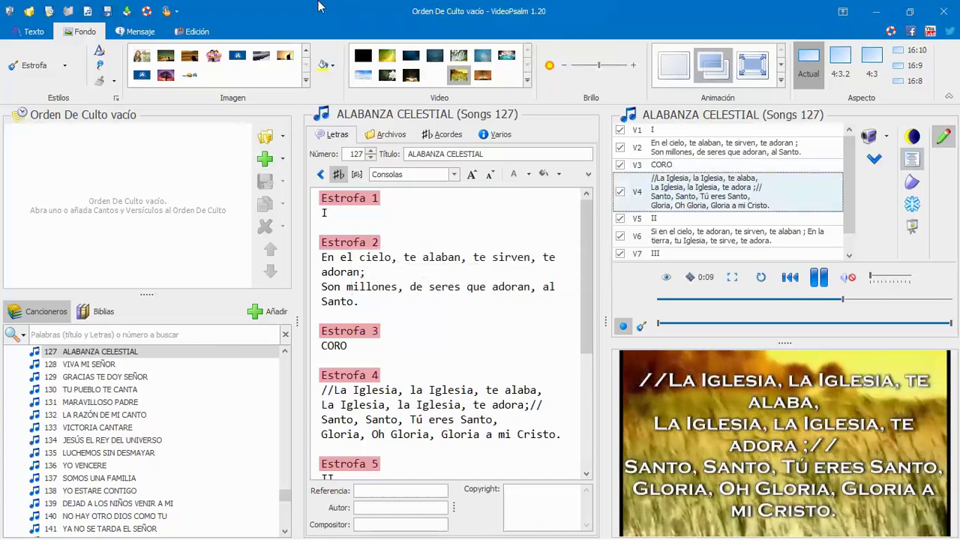
# Search the RVR60 Bible by words for "No mataras" and select the verse Éxodo 20:13.
pyautogui.moveTo(375, 32)
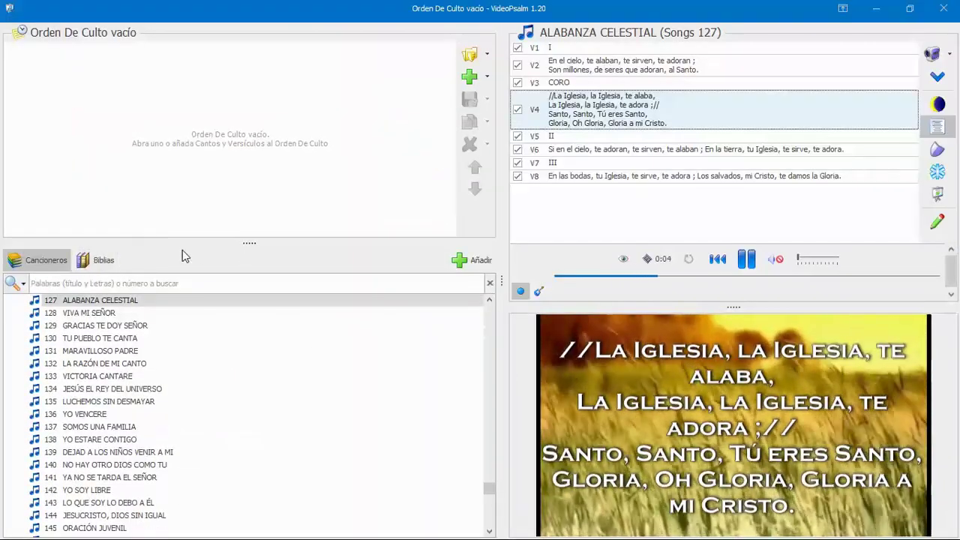
pyautogui.click(103, 264)
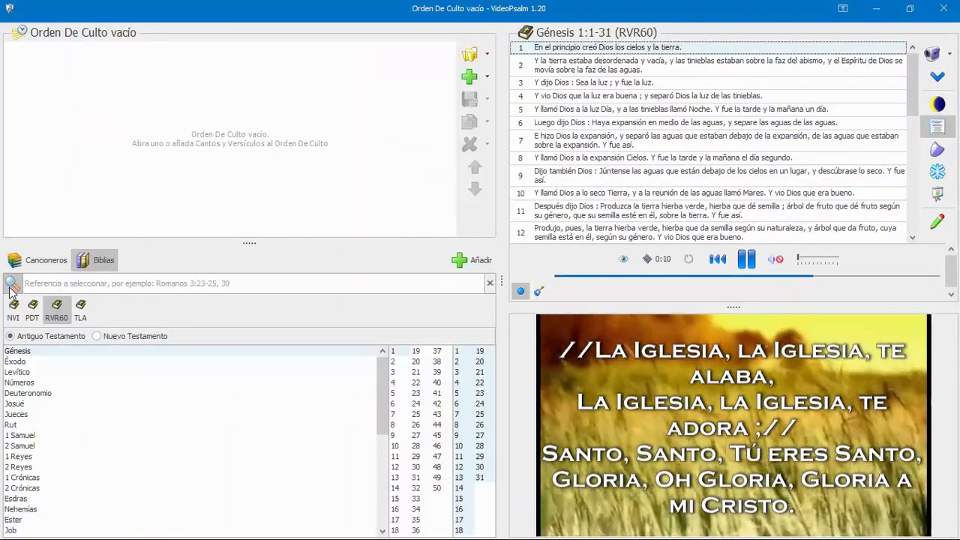
pyautogui.click(12, 285)
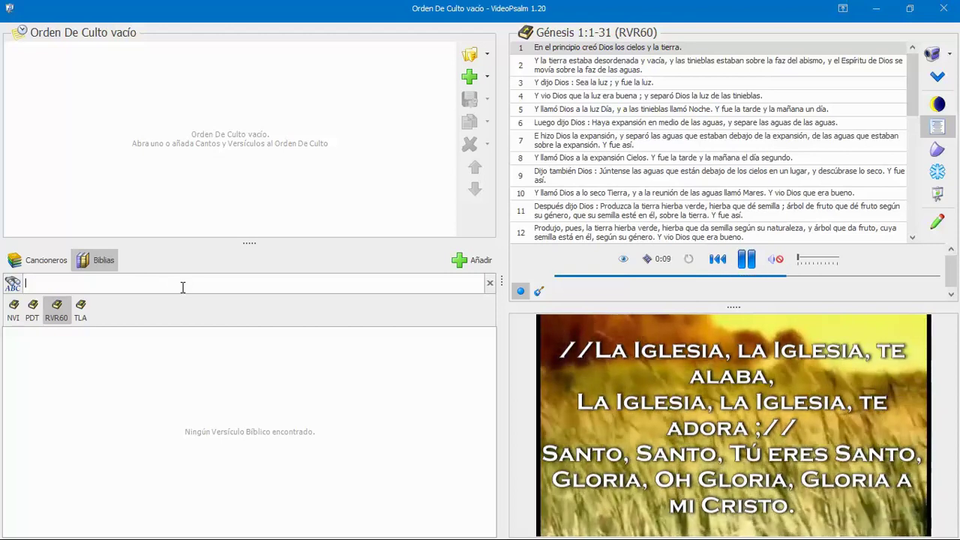
pyautogui.write('No')
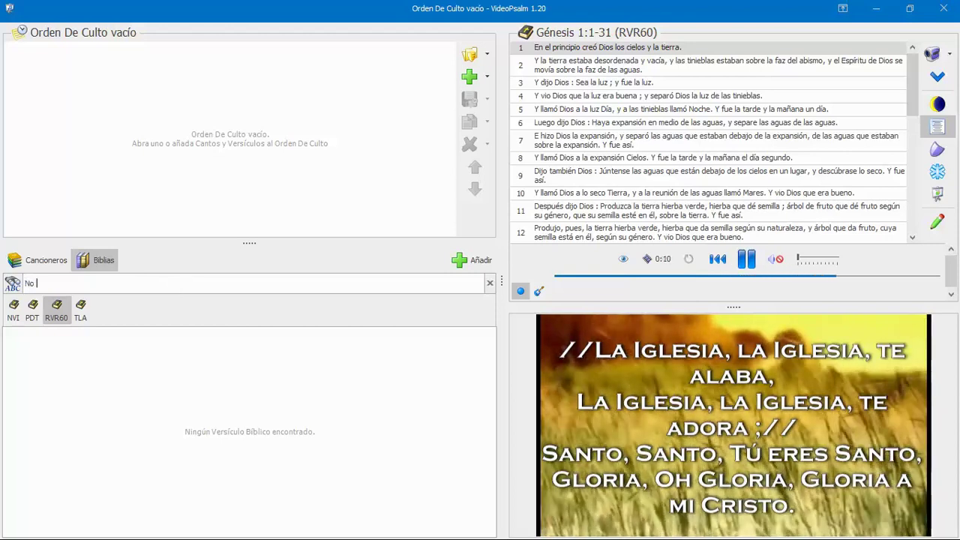
pyautogui.write(' mal')
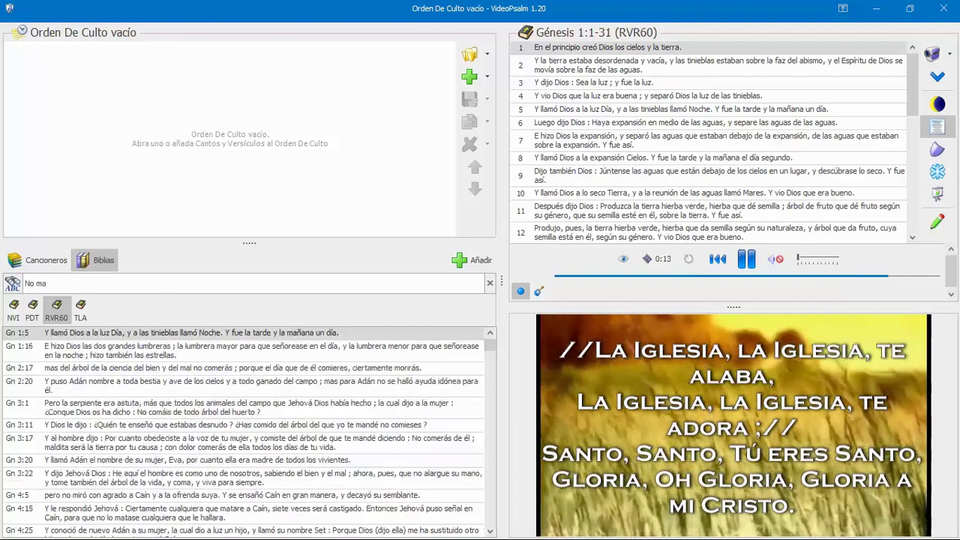
pyautogui.write('aras')
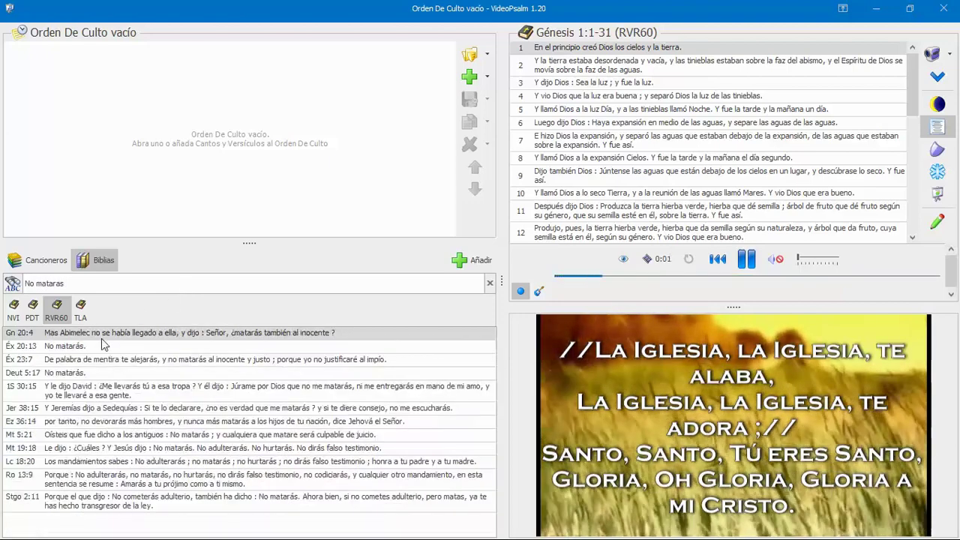
pyautogui.click(67, 349)
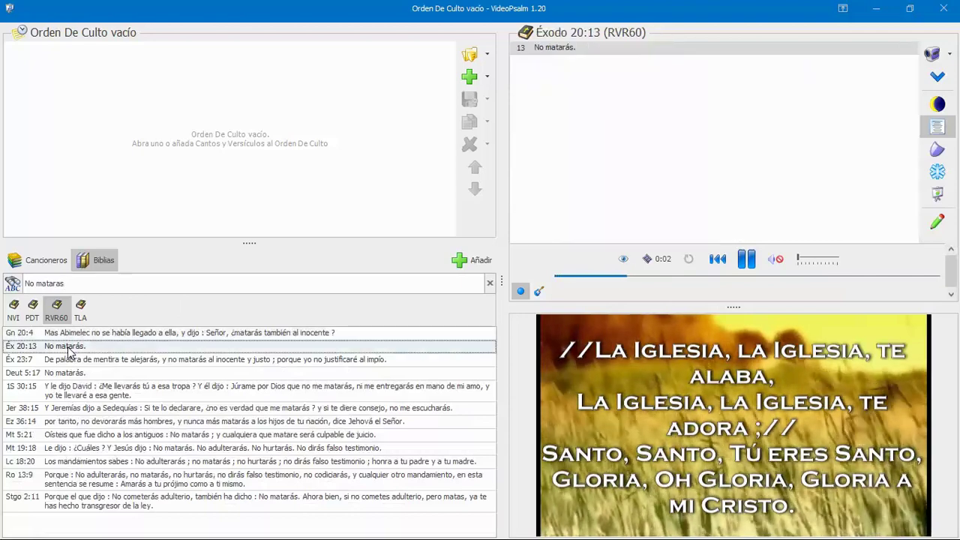
# Replace the Bible word search with "david".
pyautogui.doubleClick(79, 284)
pyautogui.moveTo(22, 277); pyautogui.dragTo(4, 280)
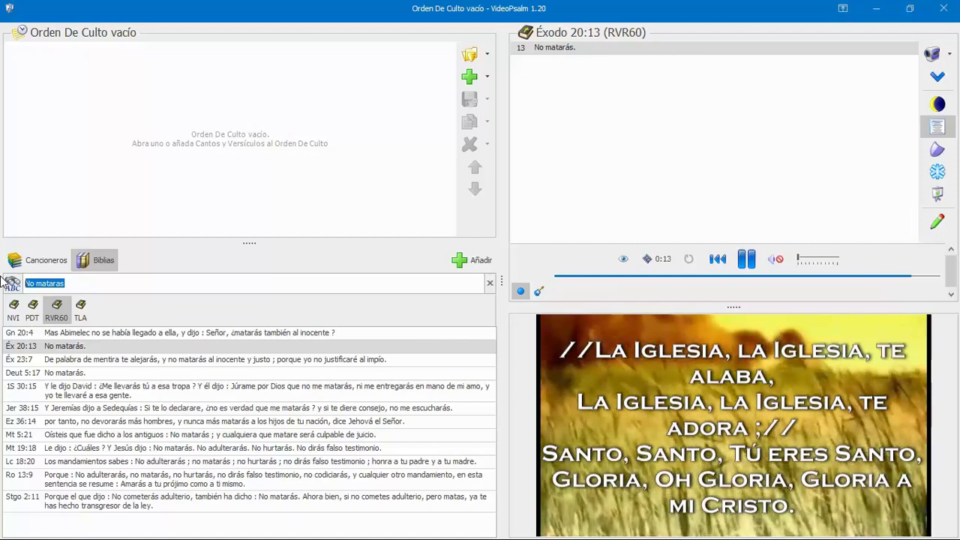
pyautogui.write('david')
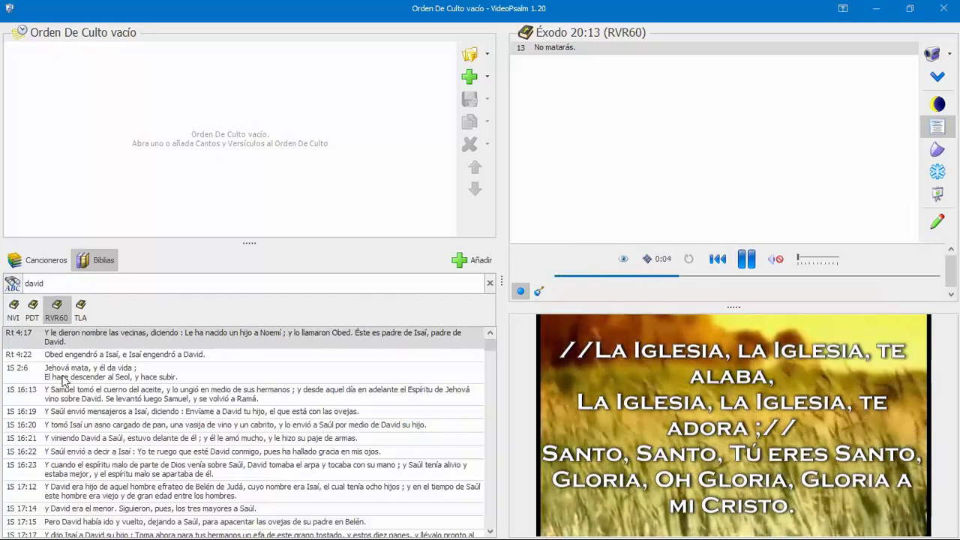
# Return to searching the Bible by reference, look up "Juan 1" and project verse 1 in RVR60.
pyautogui.moveTo(556, 5)
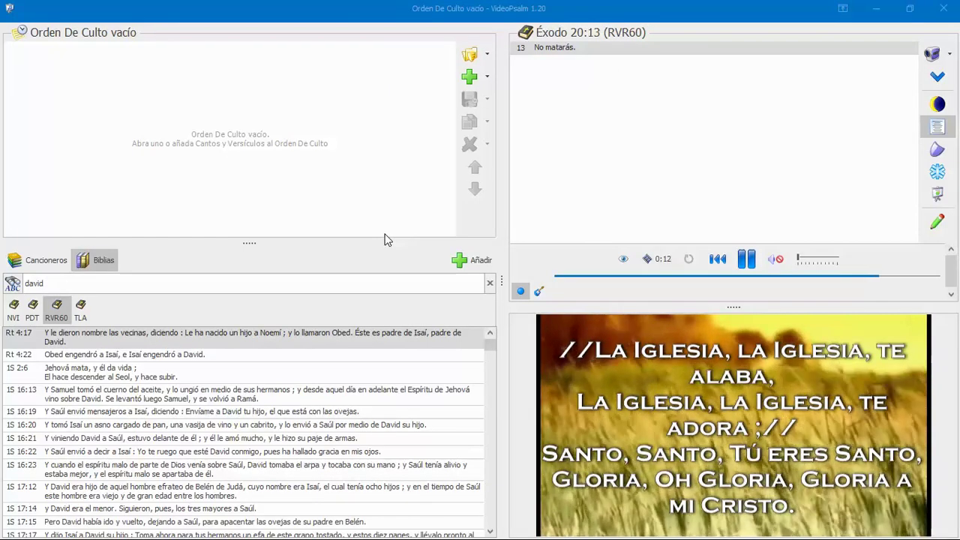
pyautogui.click(12, 289)
pyautogui.press('Return')
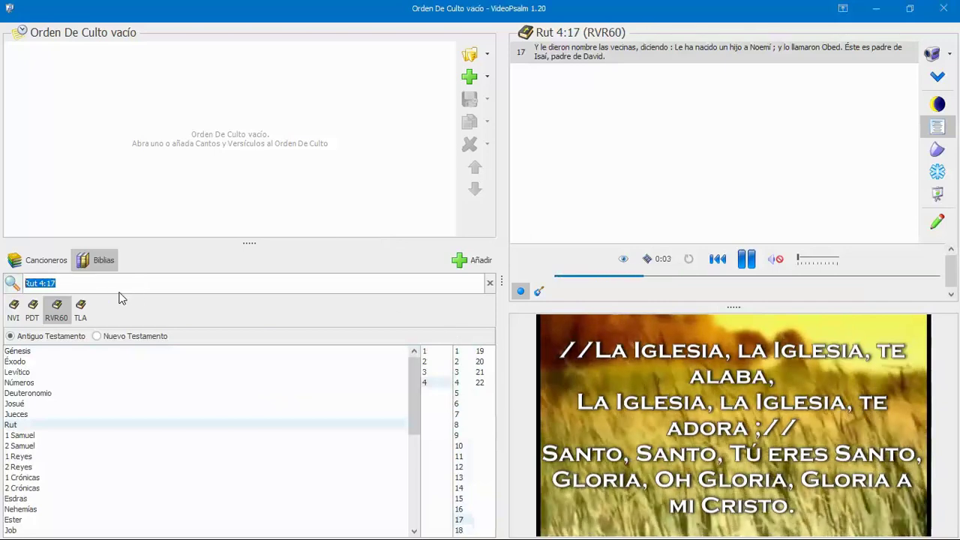
pyautogui.write('Juan')
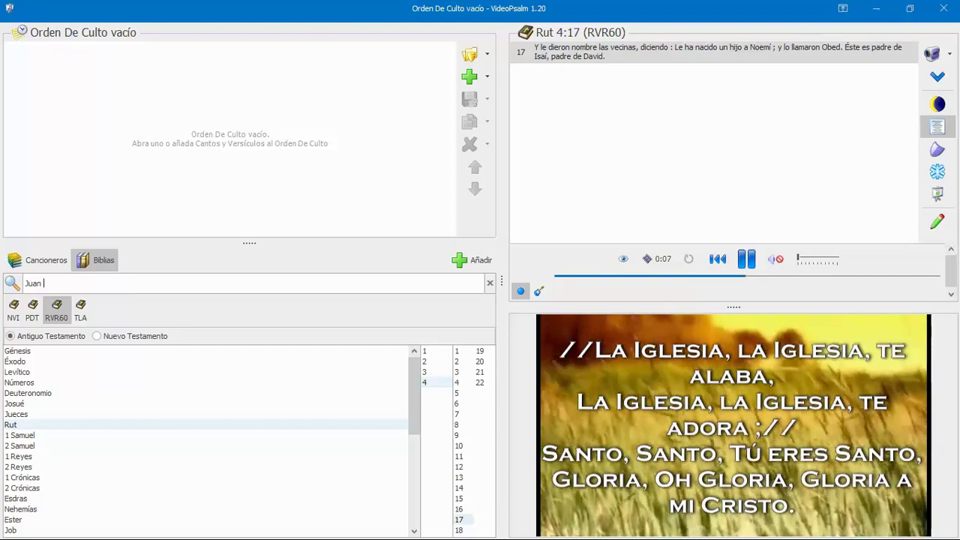
pyautogui.write(' 1')
pyautogui.press('Return')
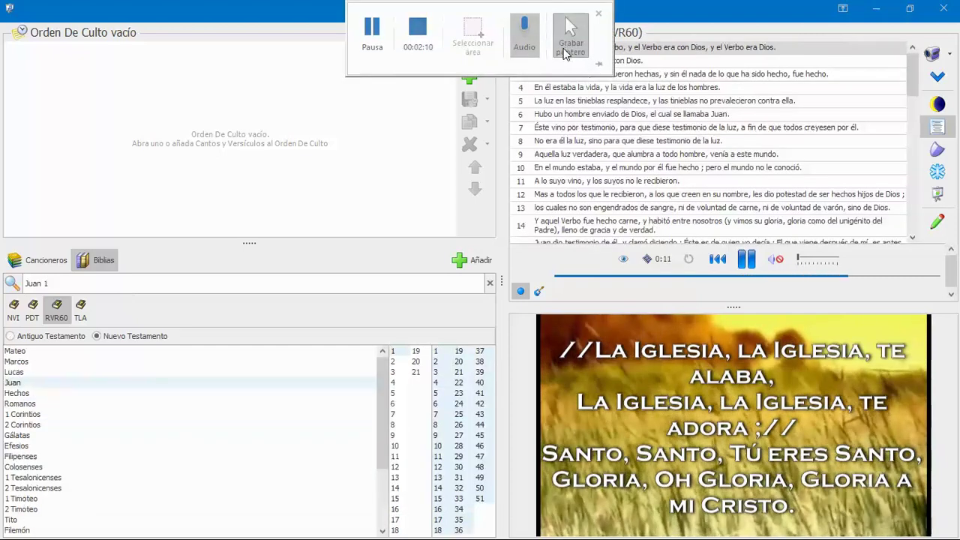
pyautogui.click(665, 51)
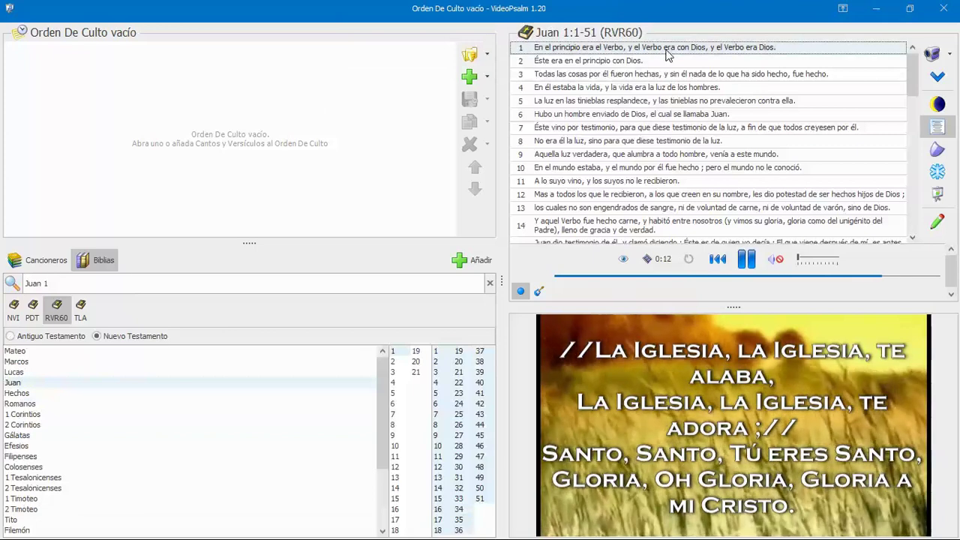
pyautogui.doubleClick(666, 51)
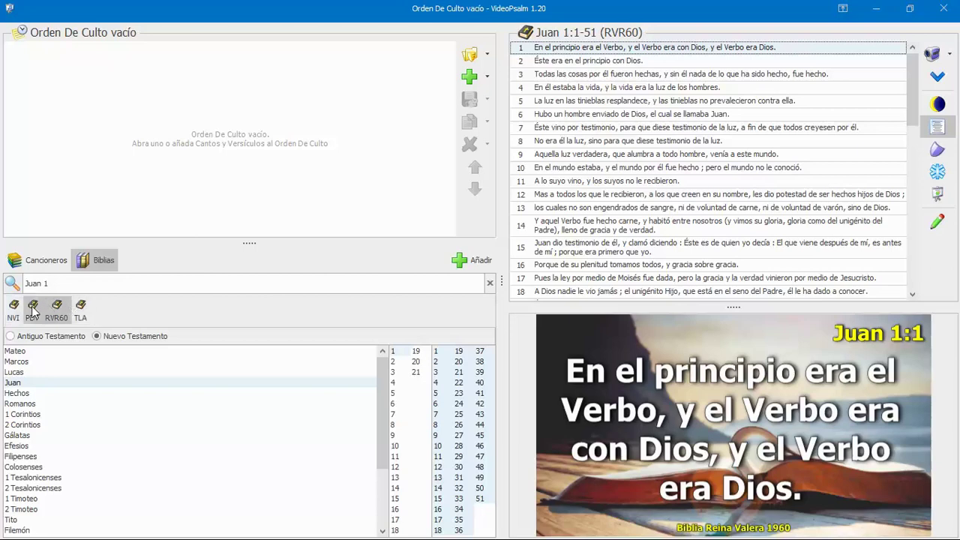
# Project San Juan 1:1 in the TLA translation, and switch the Bible back to RVR60.
pyautogui.click(83, 314)
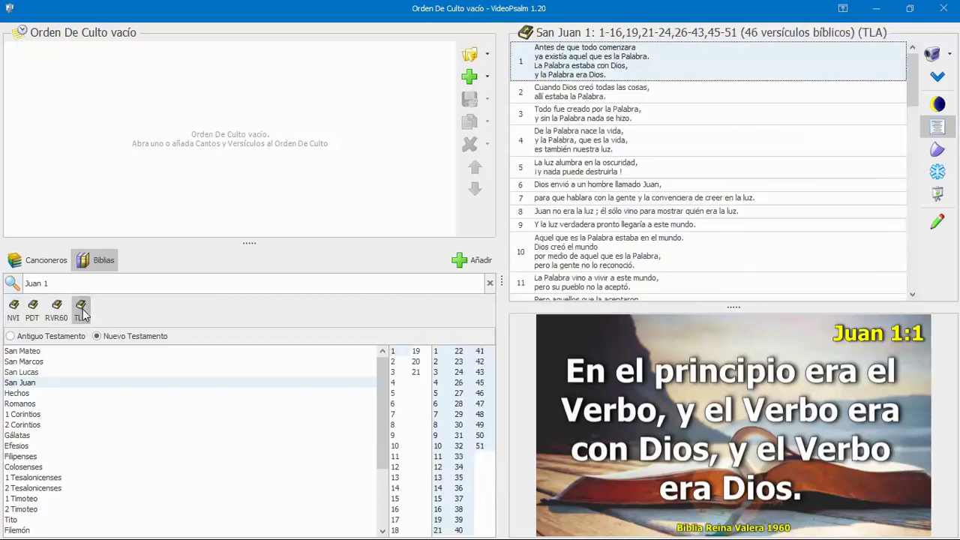
pyautogui.click(615, 65)
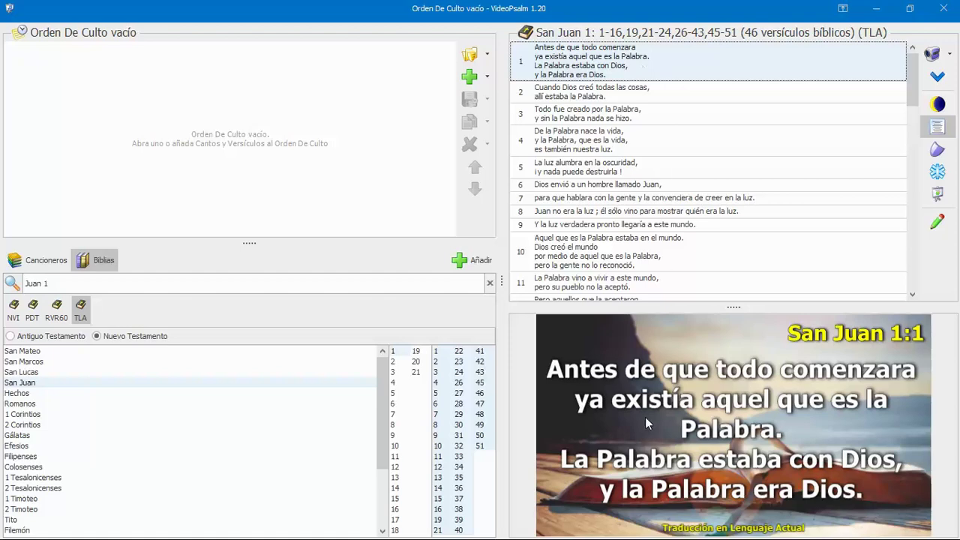
pyautogui.click(57, 309)
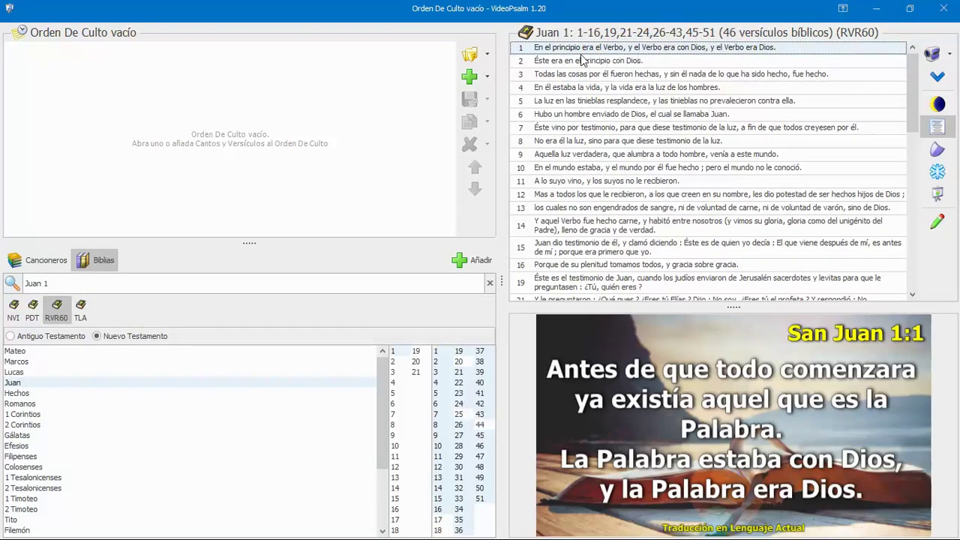
# Switch to the VideoPsalm website in the browser and look through the home page's feature, document library, song search and Bible sections.
pyautogui.moveTo(395, 3)
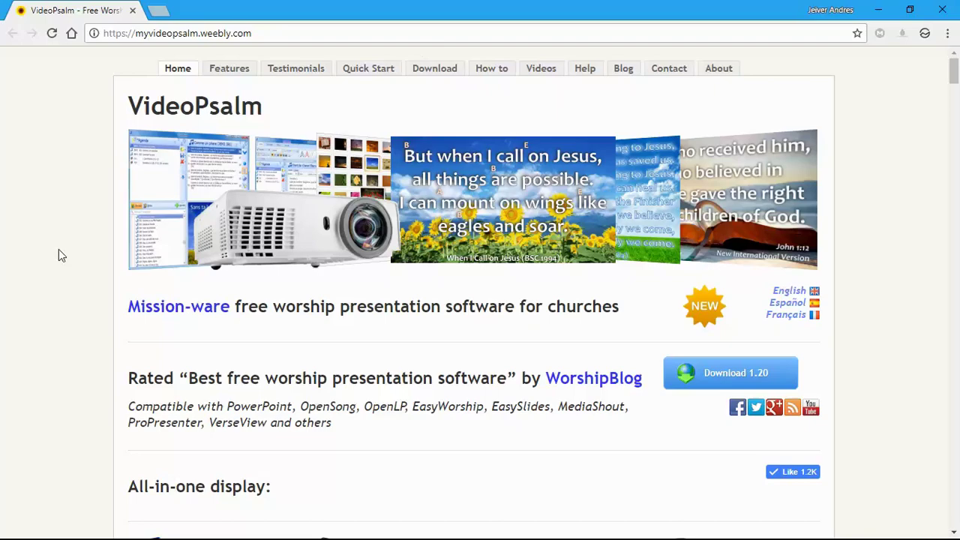
pyautogui.scroll(-5, 59, 251)
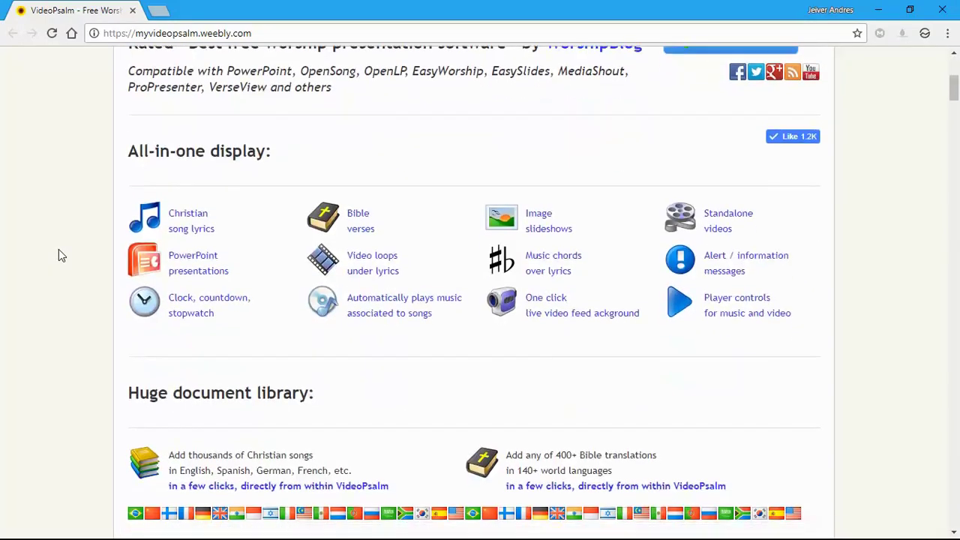
pyautogui.scroll(-9, 59, 251)
pyautogui.scroll(1, 59, 251)
pyautogui.scroll(2, 59, 251)
pyautogui.scroll(-10, 58, 251)
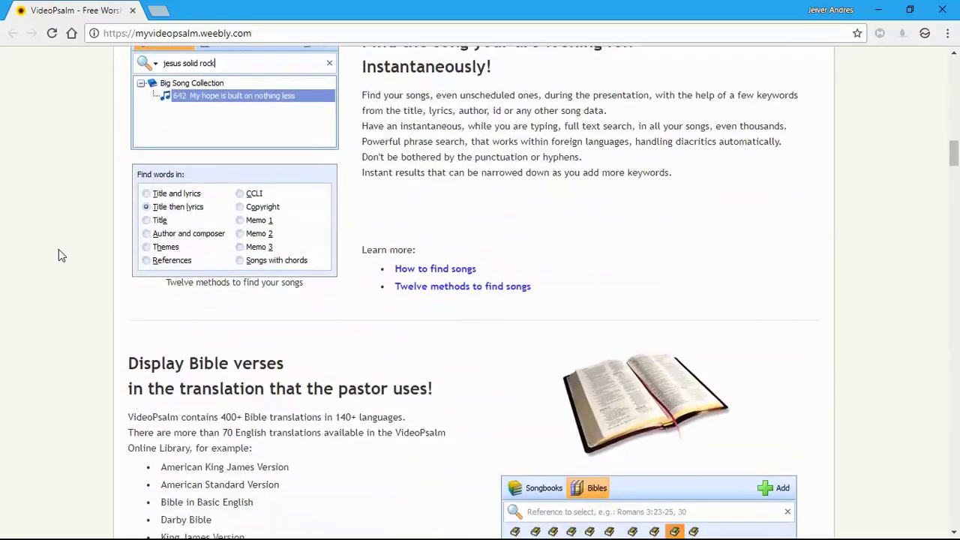
pyautogui.scroll(12, 60, 255)
pyautogui.scroll(7, 60, 255)
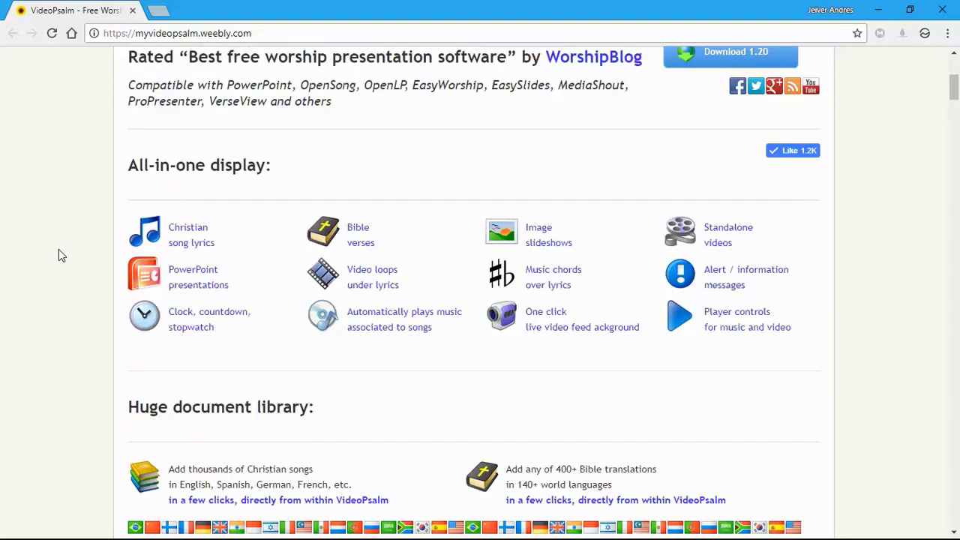